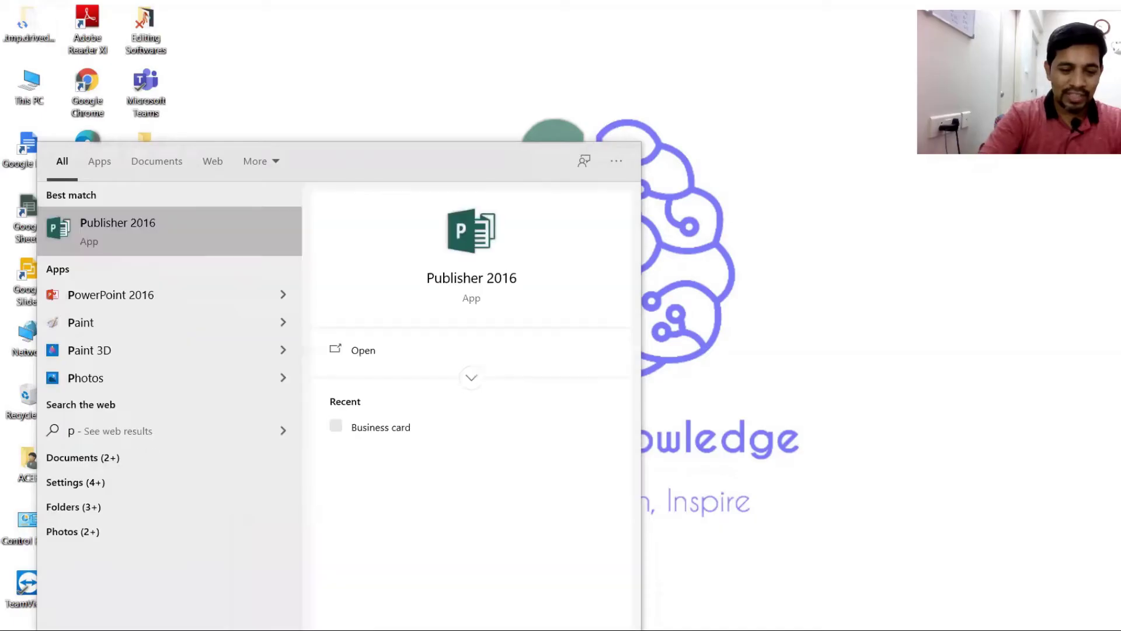
Step: Search the Start menu for 'pub' and launch Publisher 2016
type("ub")
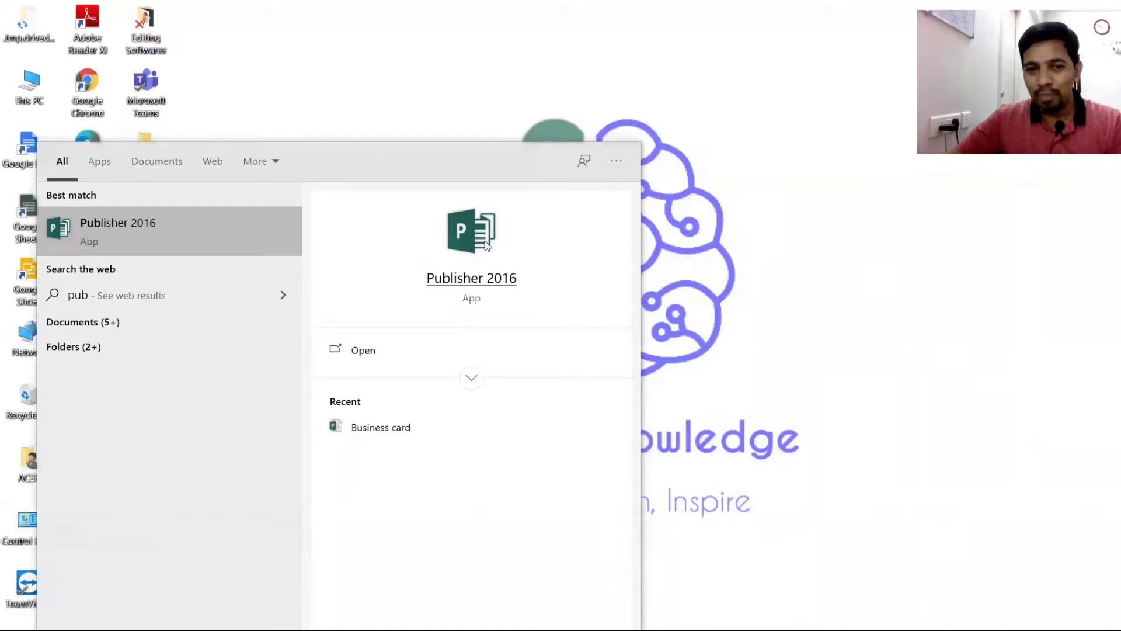
left_click(485, 286)
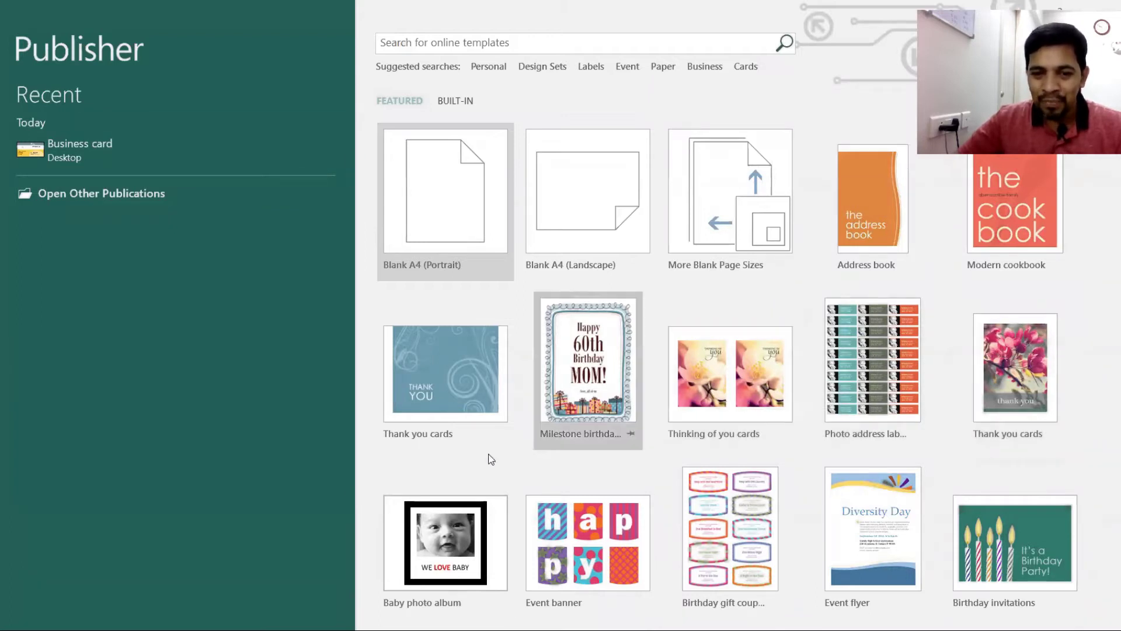
Step: Browse the featured template gallery, then switch to the Built-in template categories
scroll(491, 458, "down", 1)
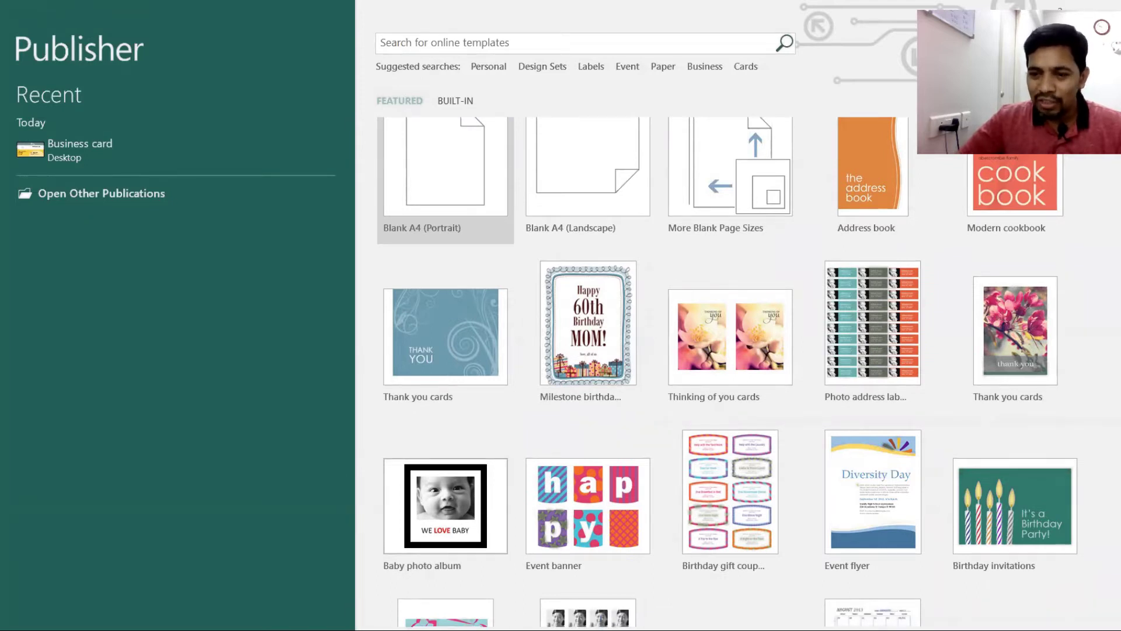
scroll(870, 413, "down", 4)
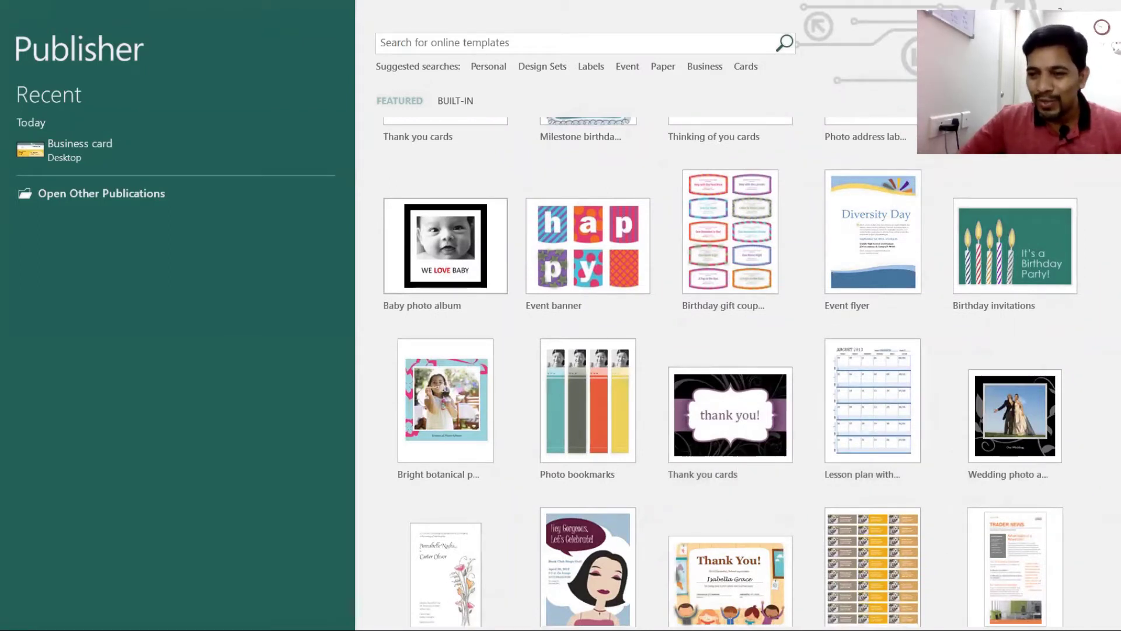
scroll(730, 372, "down", 3)
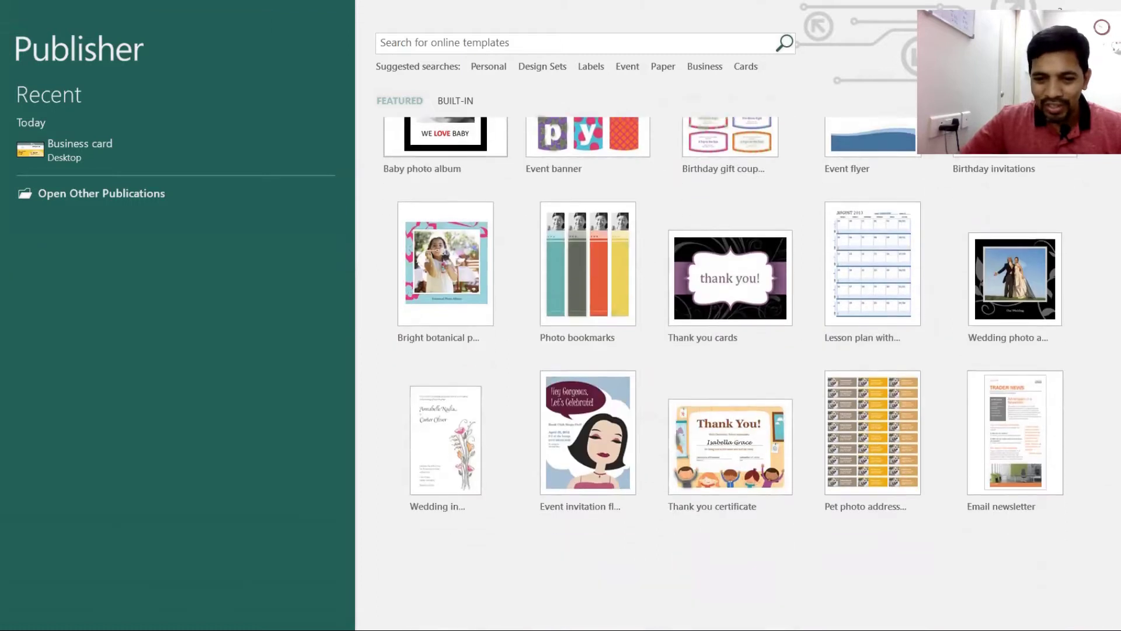
scroll(730, 371, "down", 2)
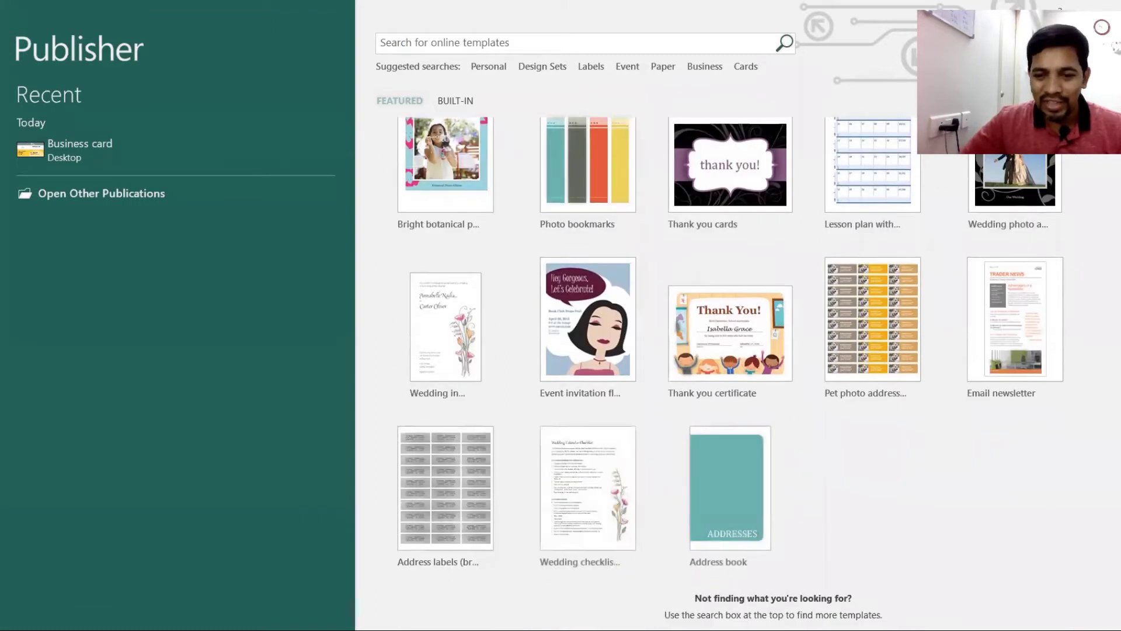
scroll(444, 192, "up", 10)
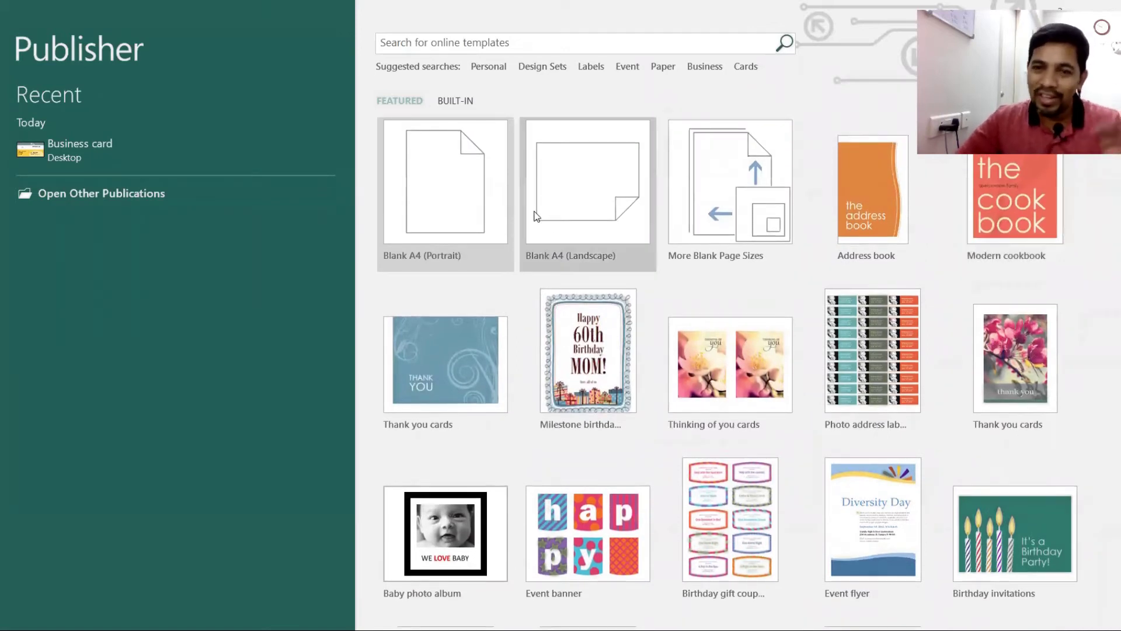
left_click(460, 103)
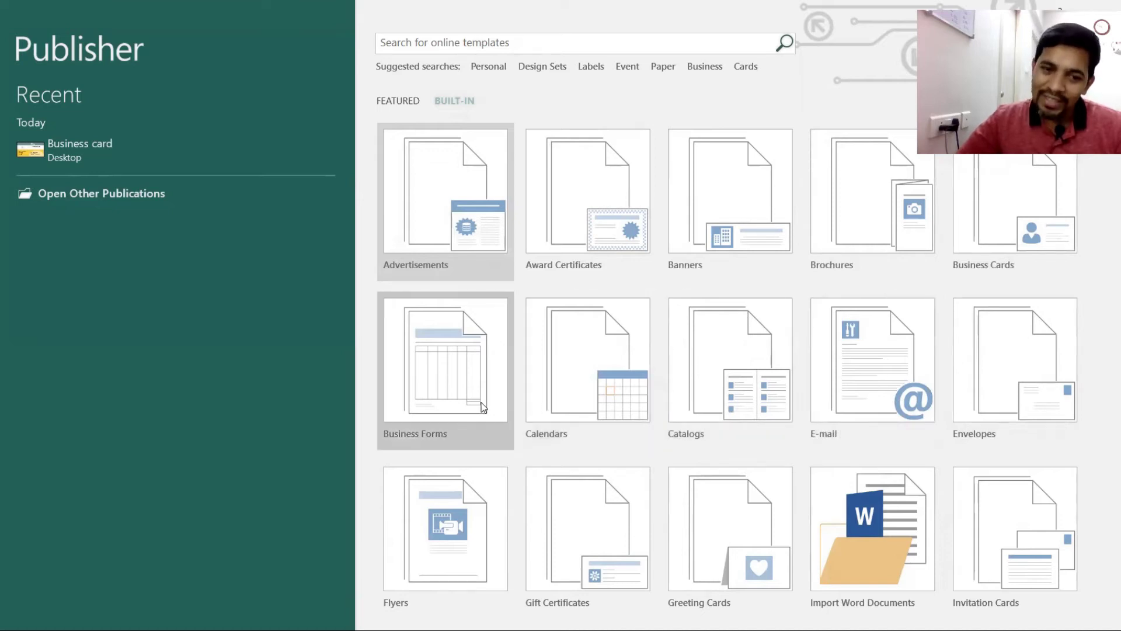
Step: Look through the built-in category grid, then return to the Featured templates
scroll(727, 371, "down", 2)
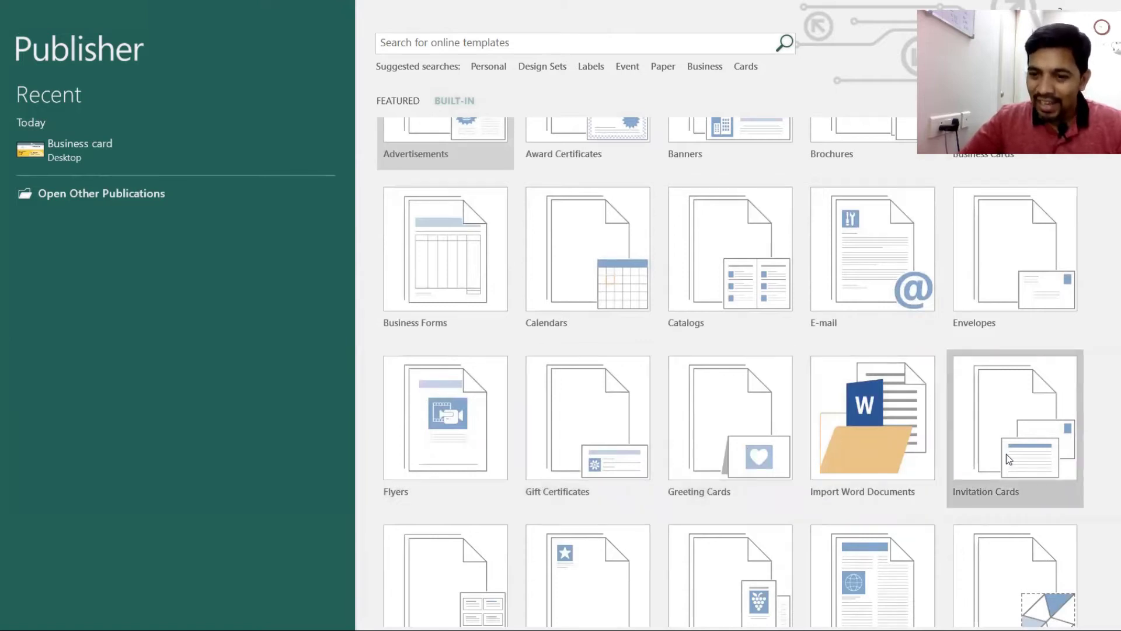
scroll(1007, 454, "down", 2)
scroll(1006, 453, "down", 5)
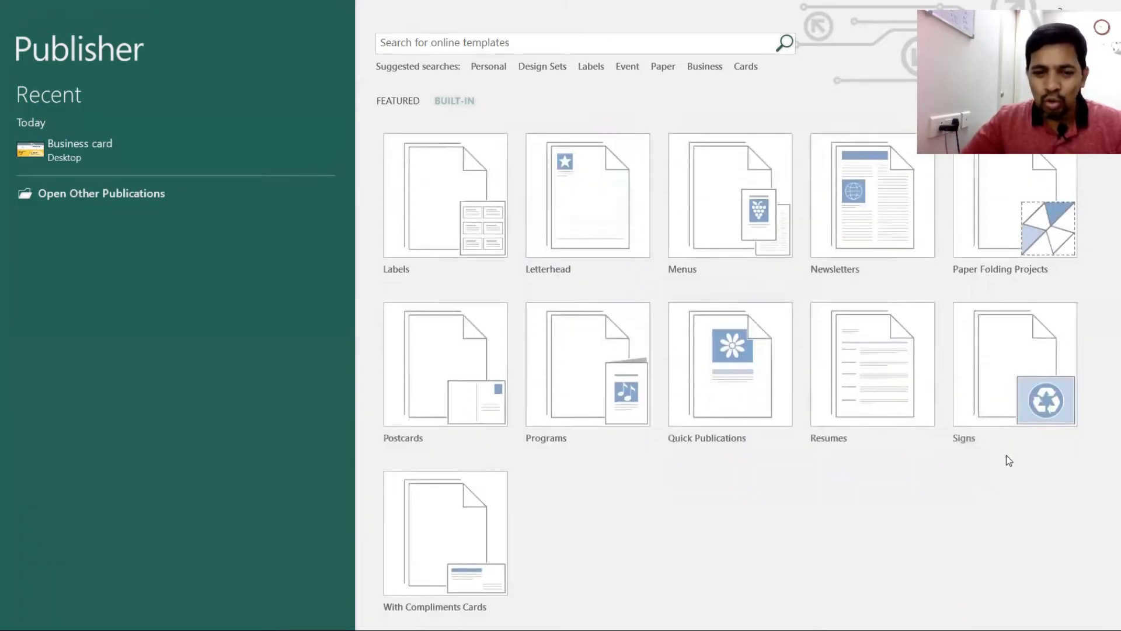
scroll(961, 574, "up", 9)
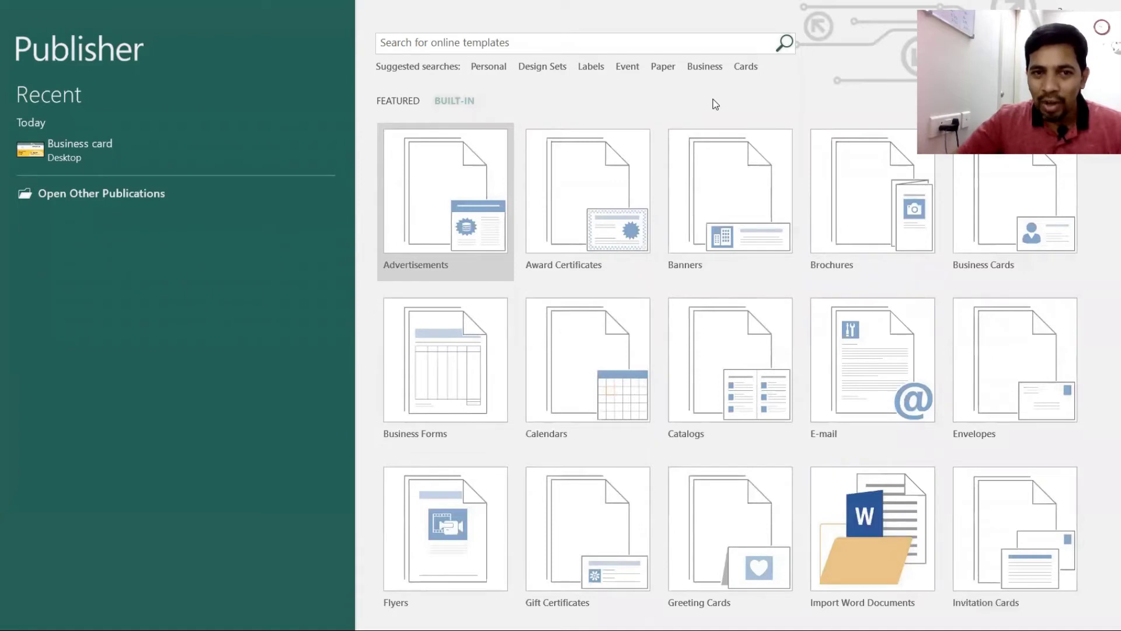
left_click(408, 106)
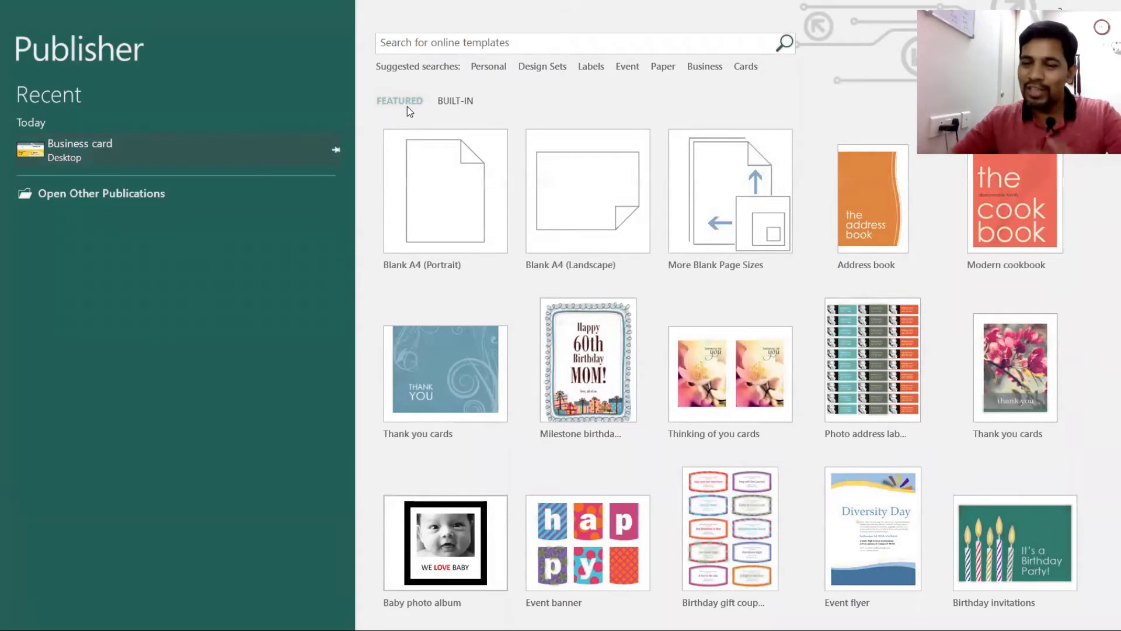
Step: Try the Design Sets and Business template searches, then show online results for Cards
left_click(460, 104)
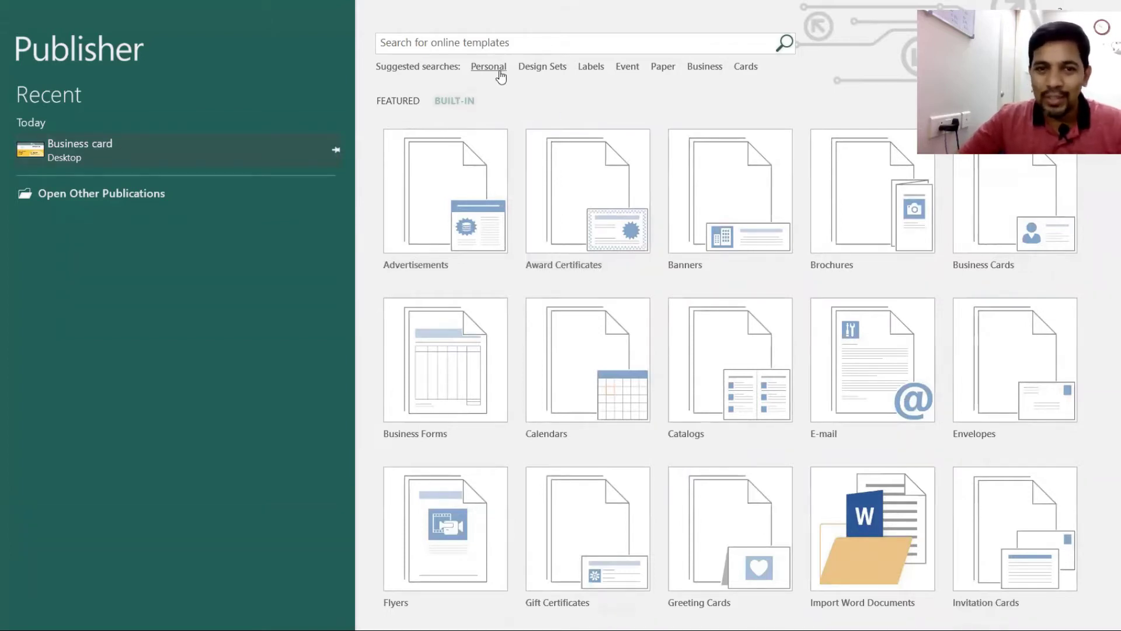
left_click(540, 69)
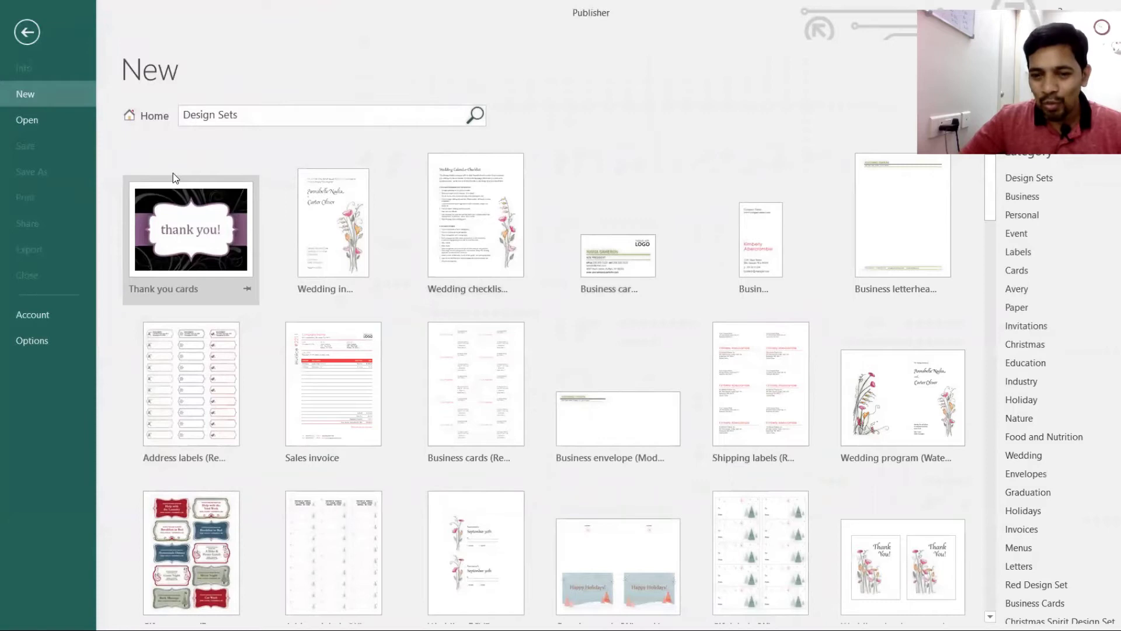
left_click(27, 32)
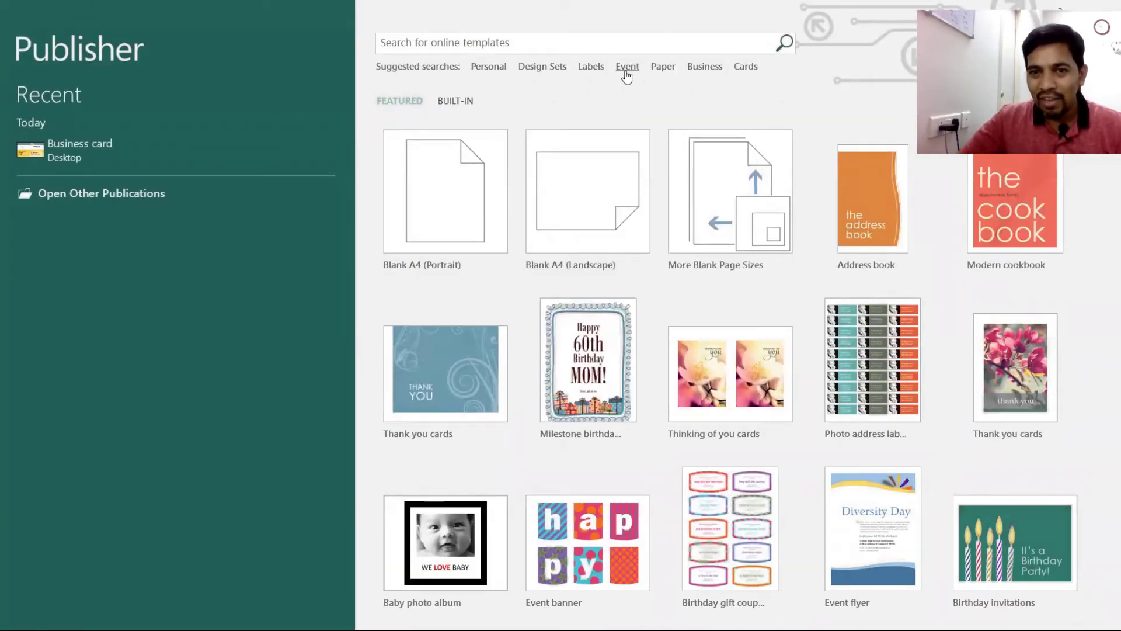
left_click(701, 66)
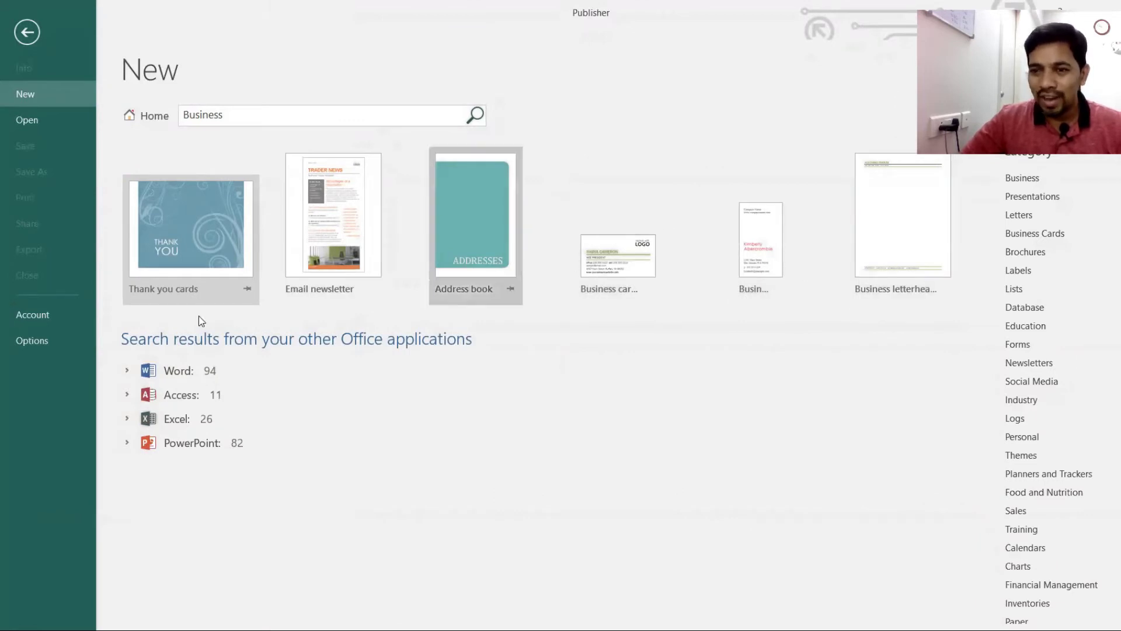
key("Escape")
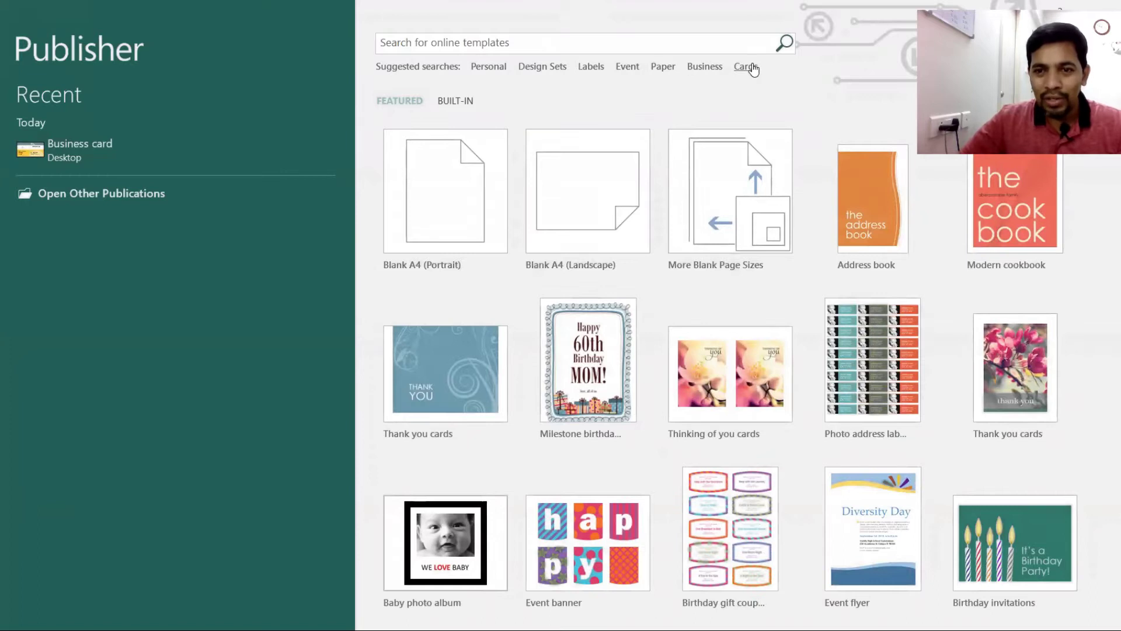
left_click(744, 66)
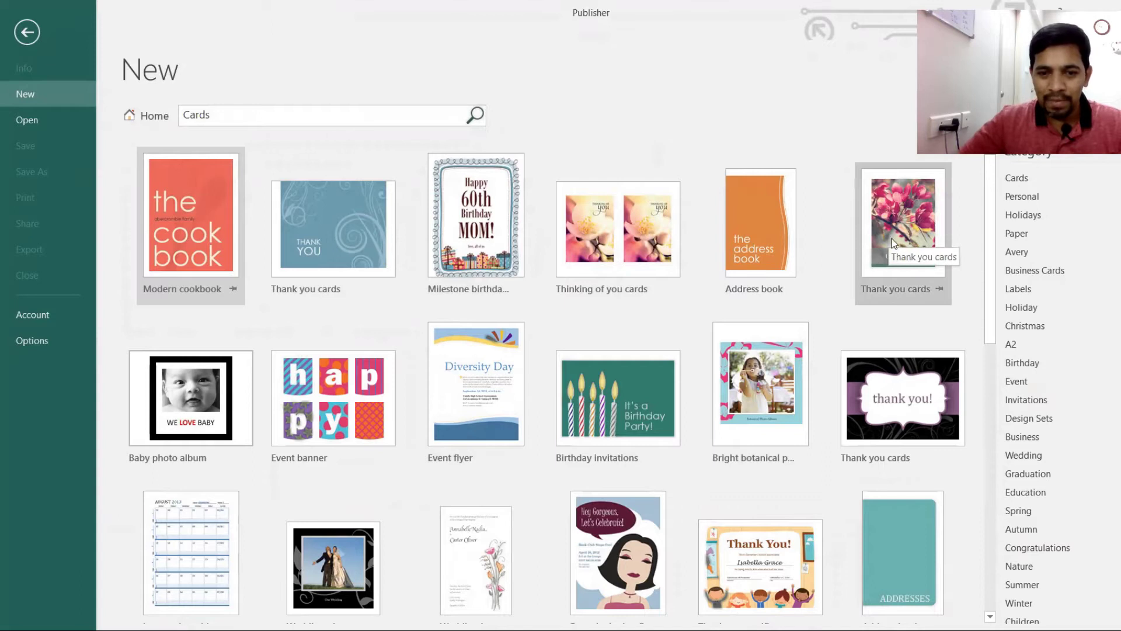
Step: Create a publication from the pink-blossom Thank you cards template and start inserting a picture
double_click(903, 170)
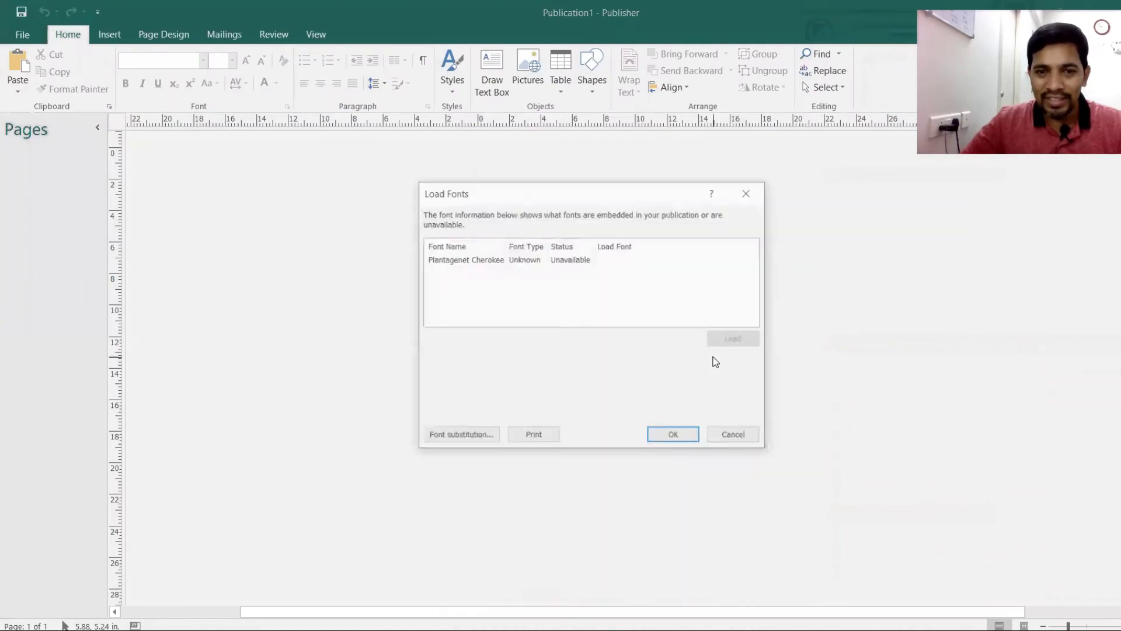
left_click(675, 437)
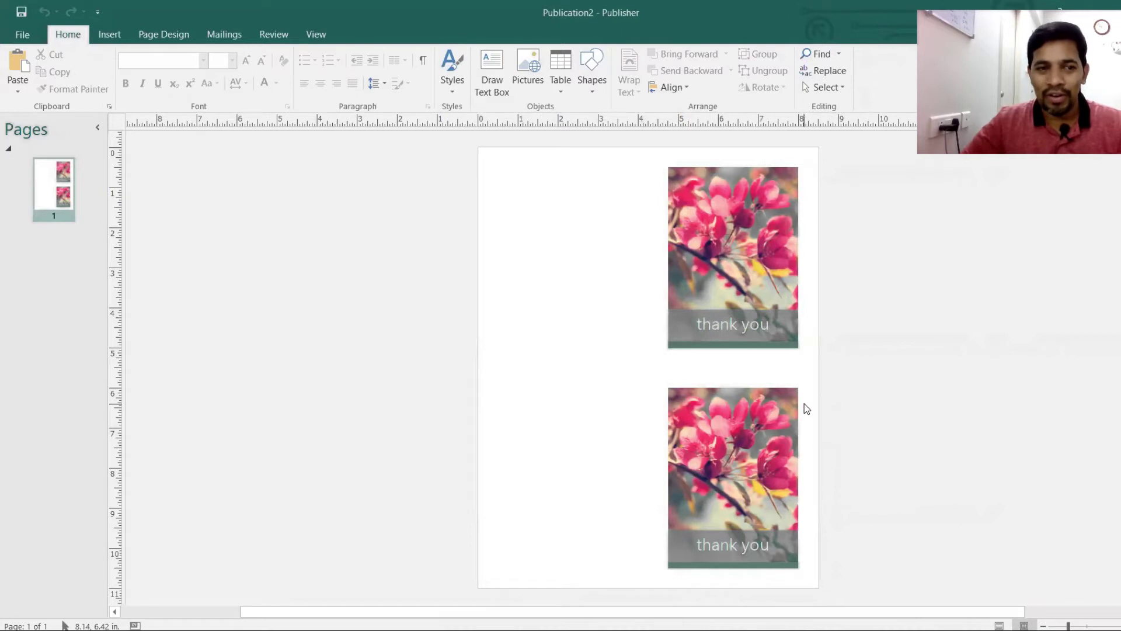
left_click(110, 34)
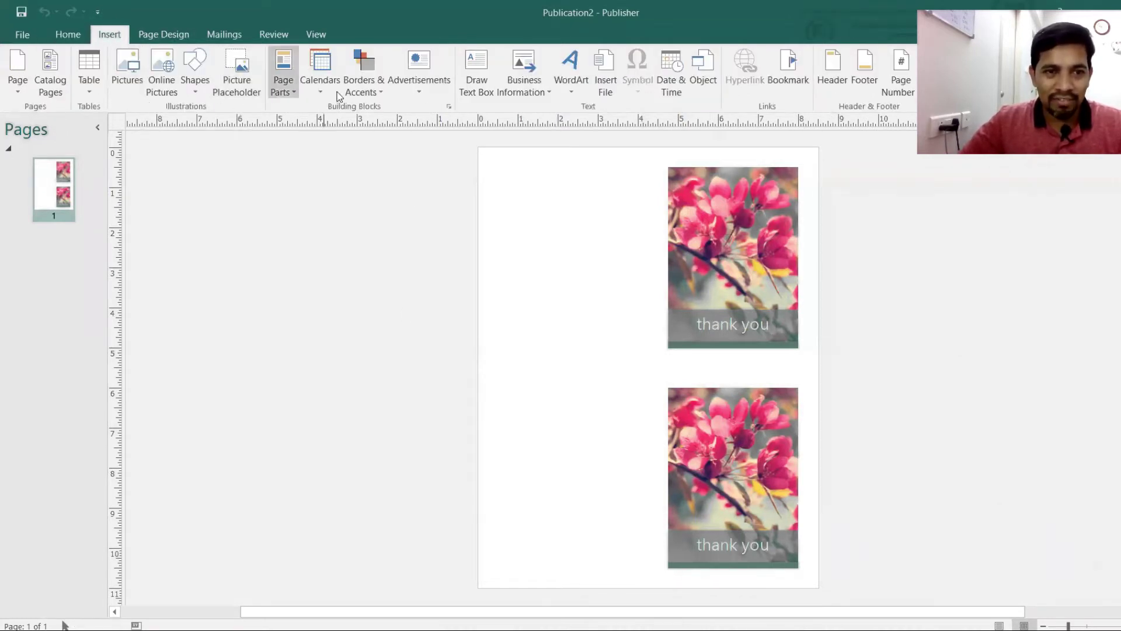
left_click(120, 76)
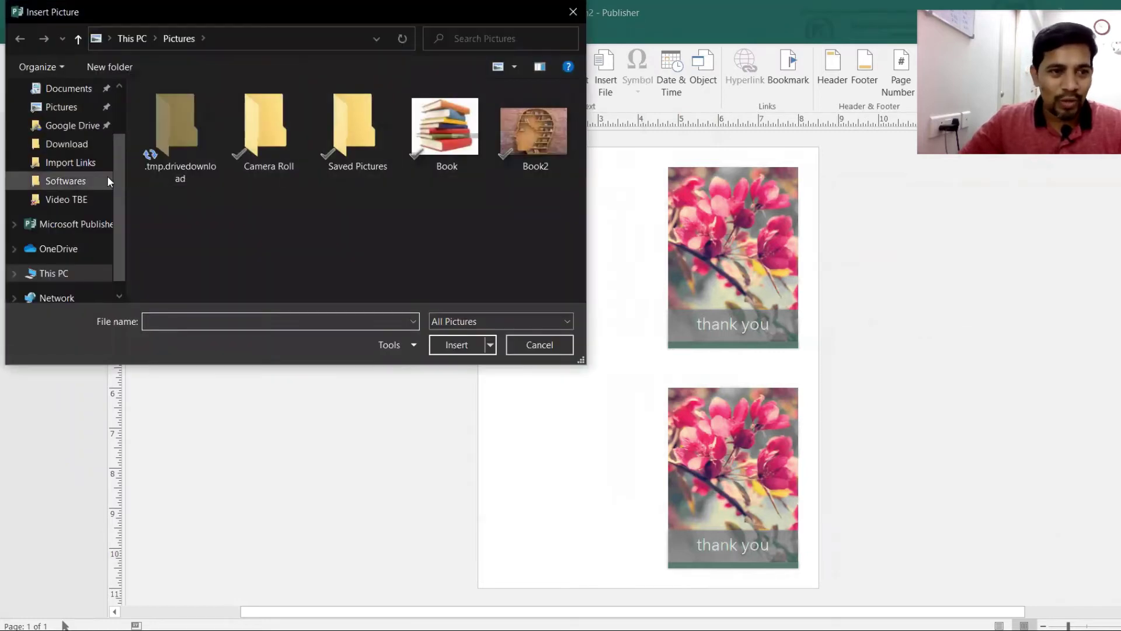
Step: Insert the AK logo image from the Downloads folder onto the card sheet
left_click(69, 143)
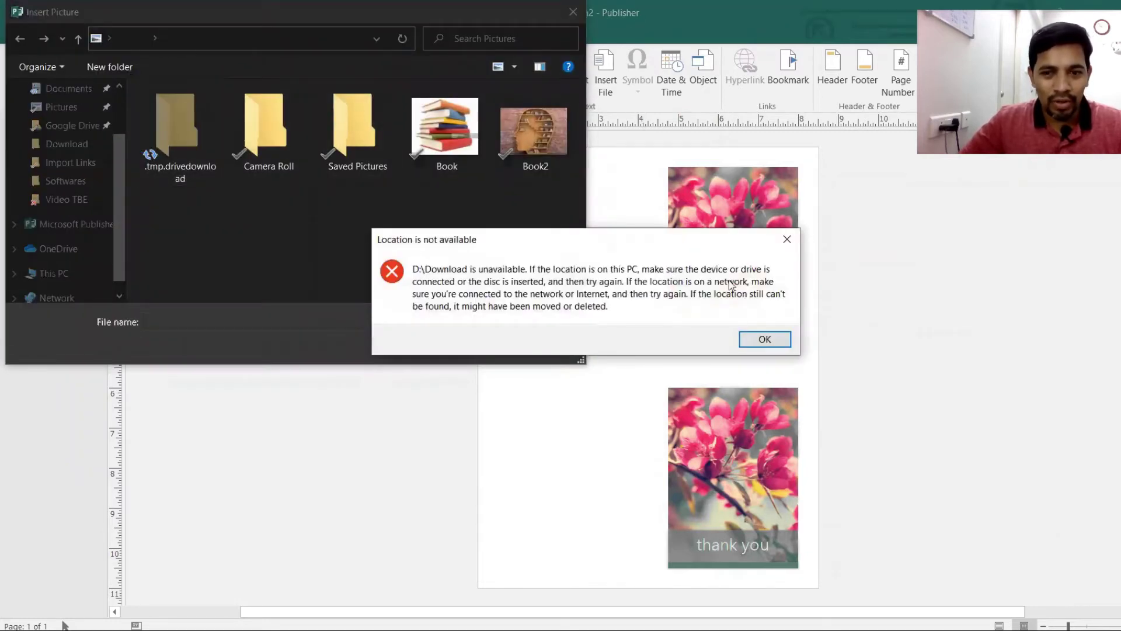
left_click(765, 339)
left_click(62, 145)
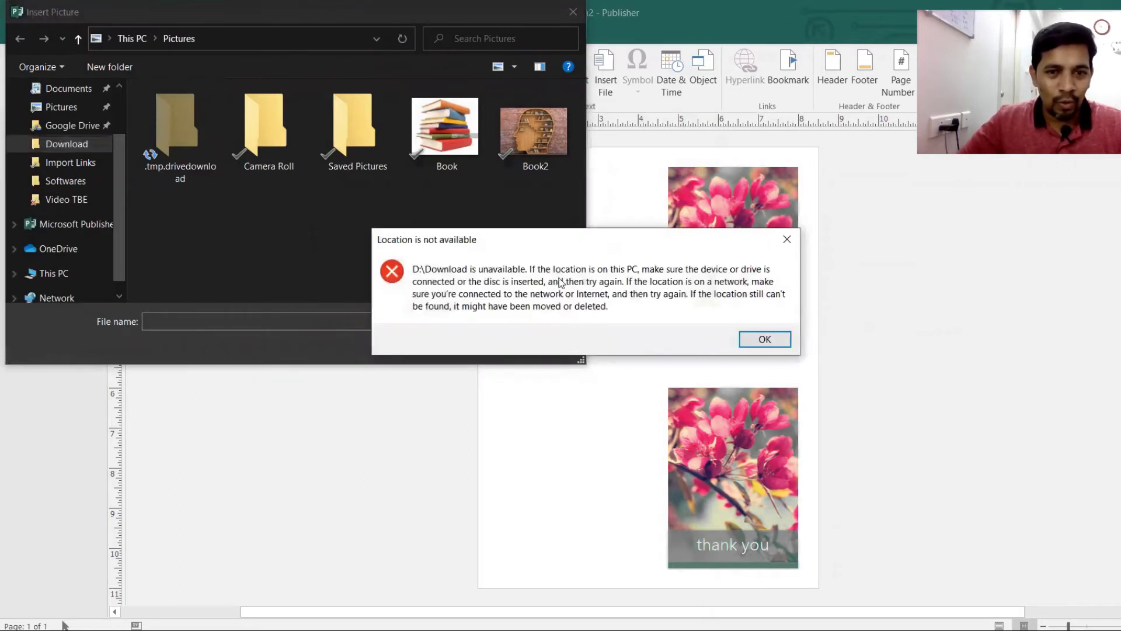
left_click(763, 338)
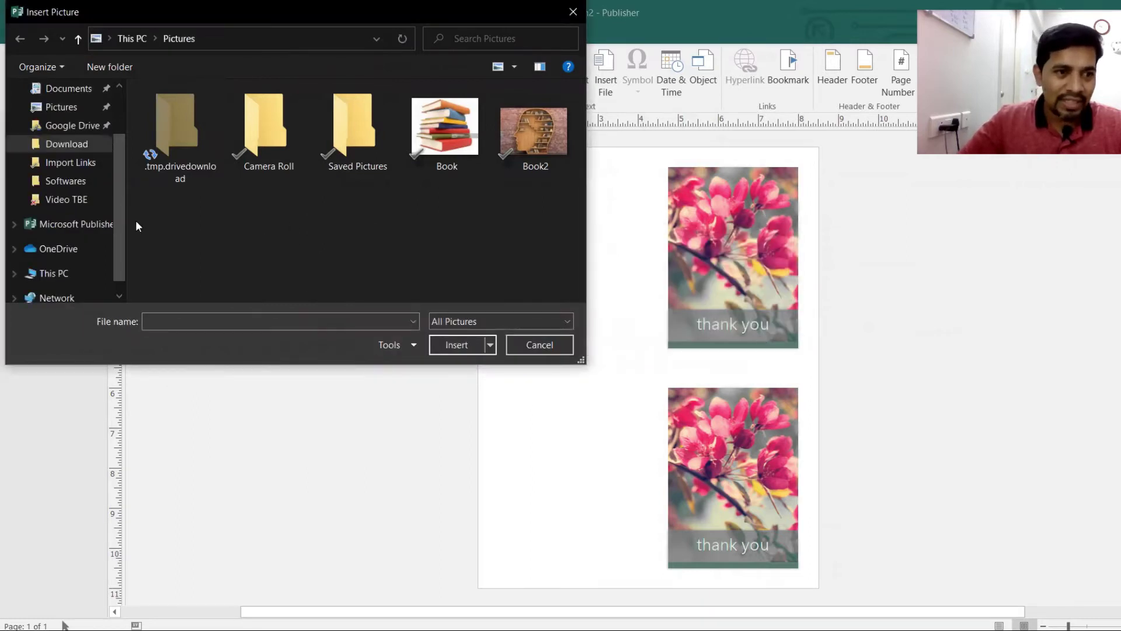
left_click_drag(118, 208, 121, 162)
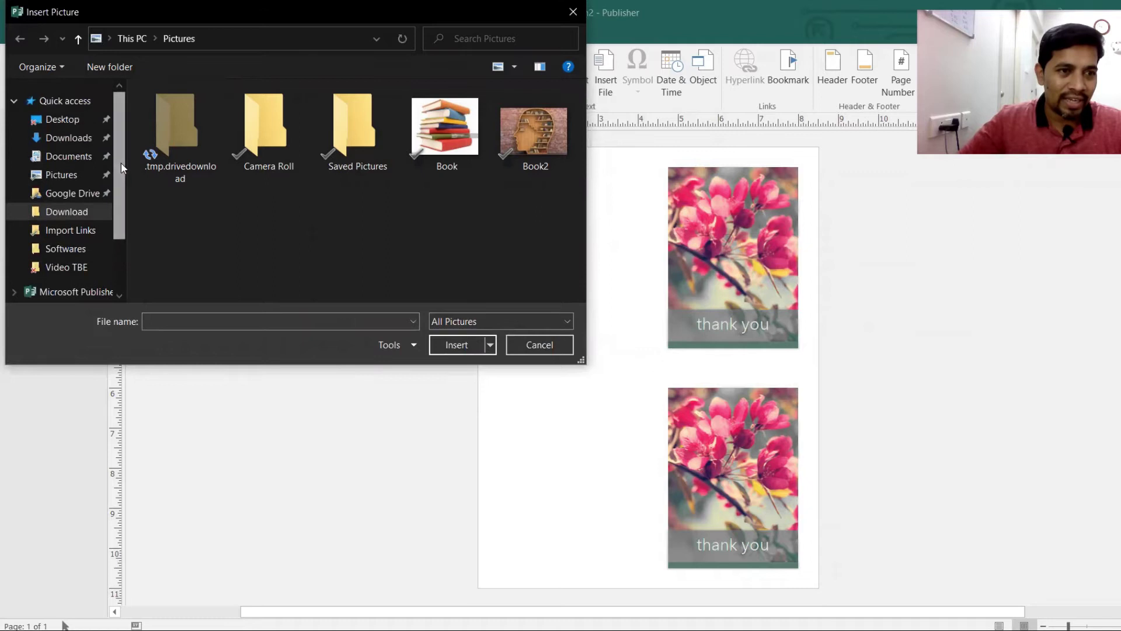
left_click(82, 141)
left_click(301, 131)
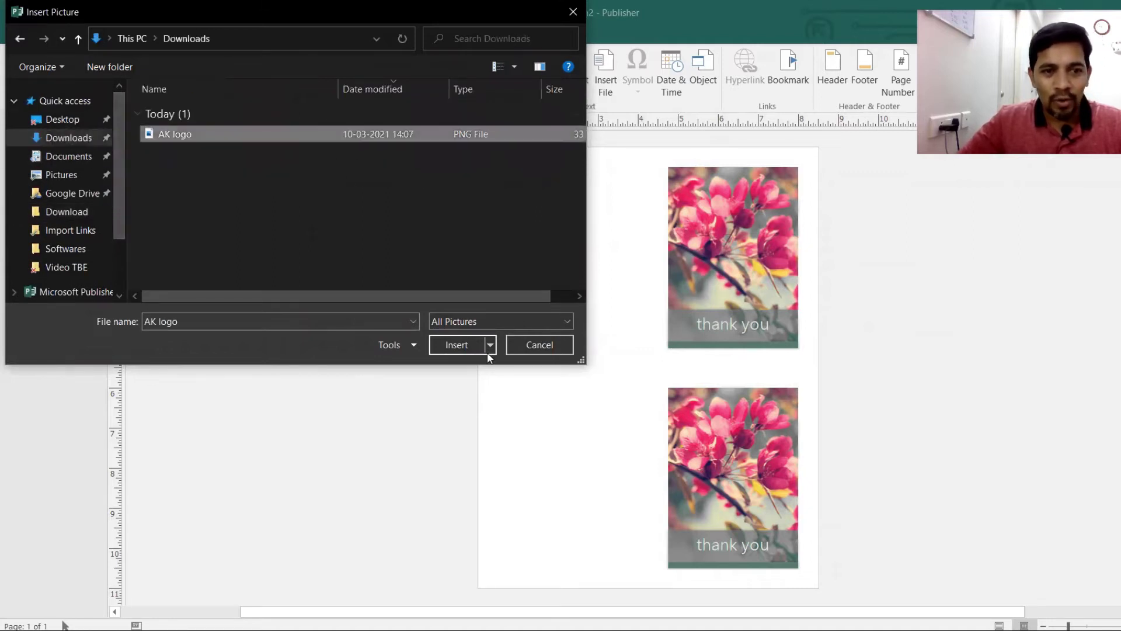
left_click(457, 345)
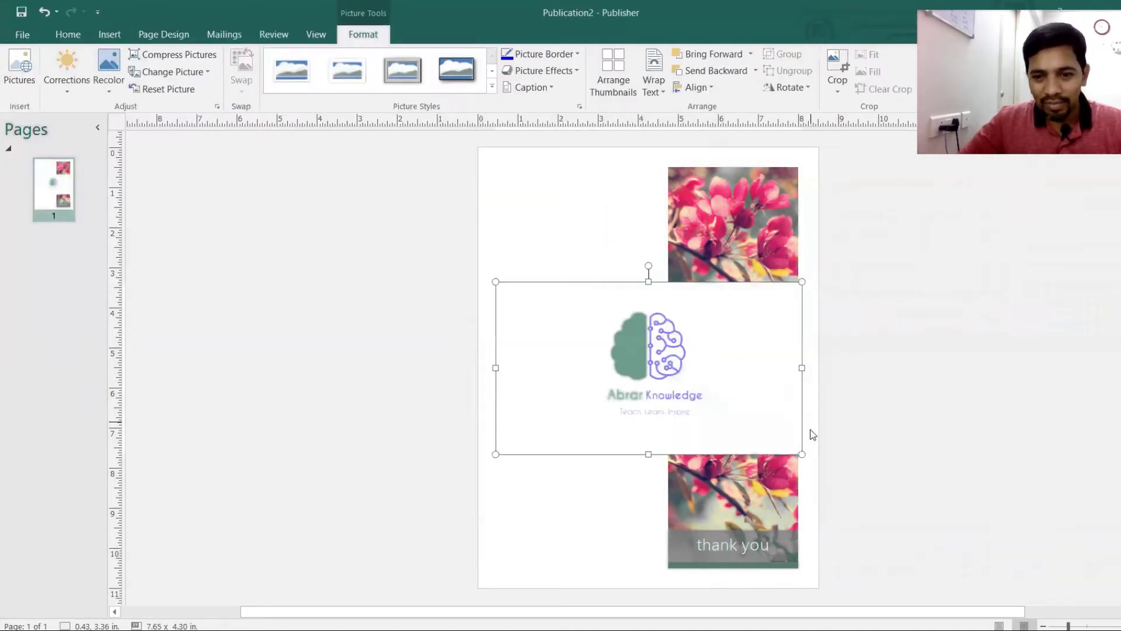
Step: Resize the AK logo smaller and place it in the page's top-left corner
left_click_drag(802, 454, 686, 351)
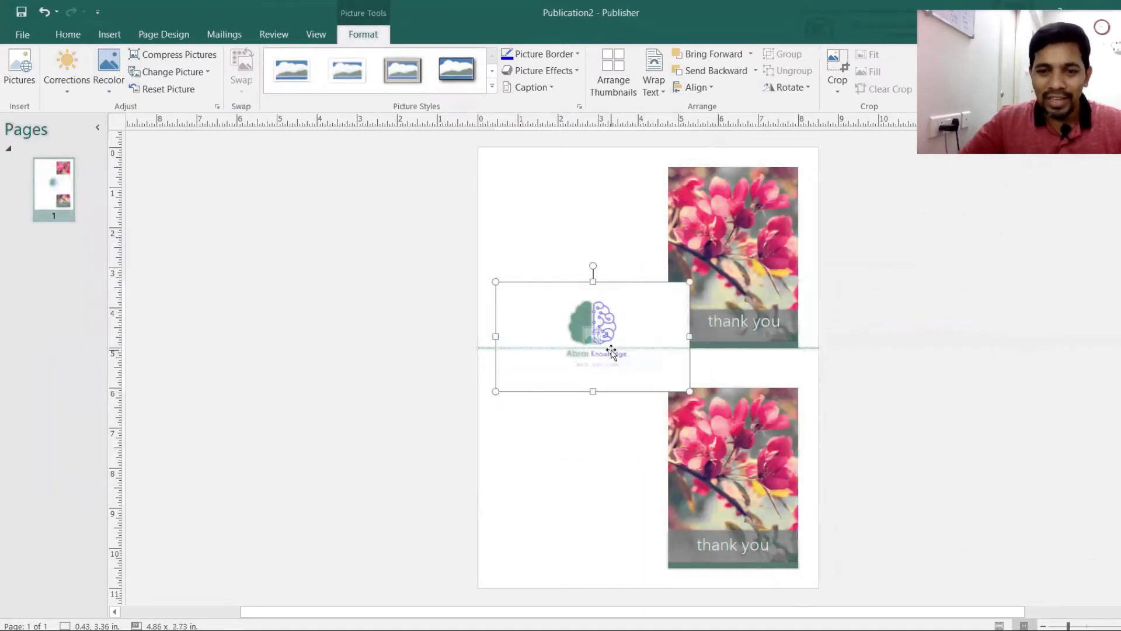
left_click_drag(612, 344, 588, 241)
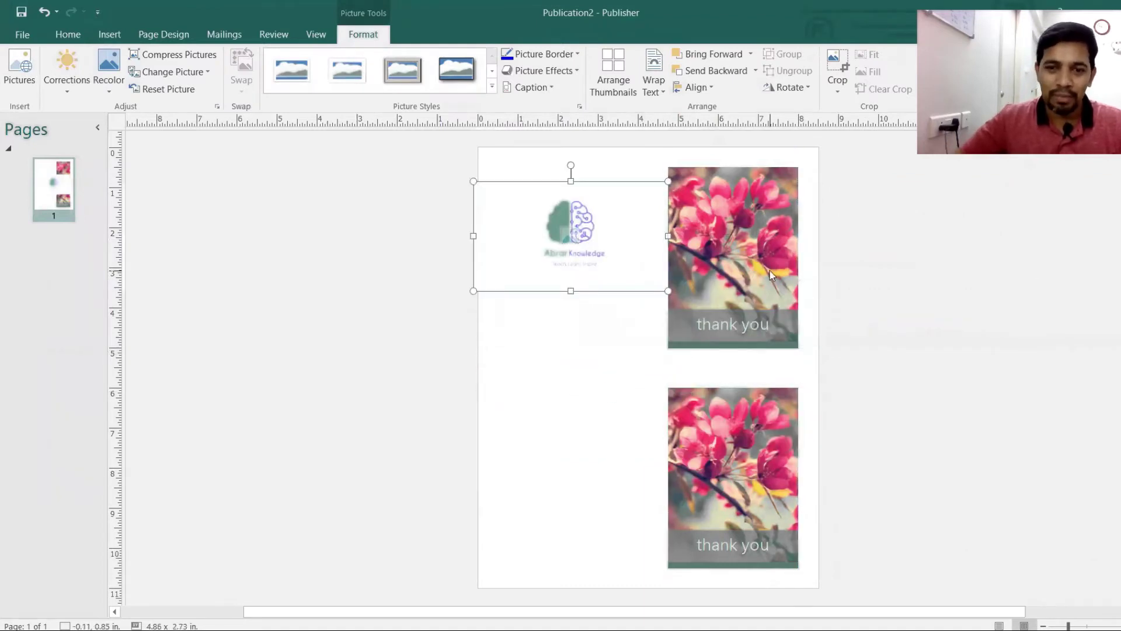
left_click_drag(671, 291, 649, 280)
left_click_drag(608, 213, 625, 195)
left_click(857, 301)
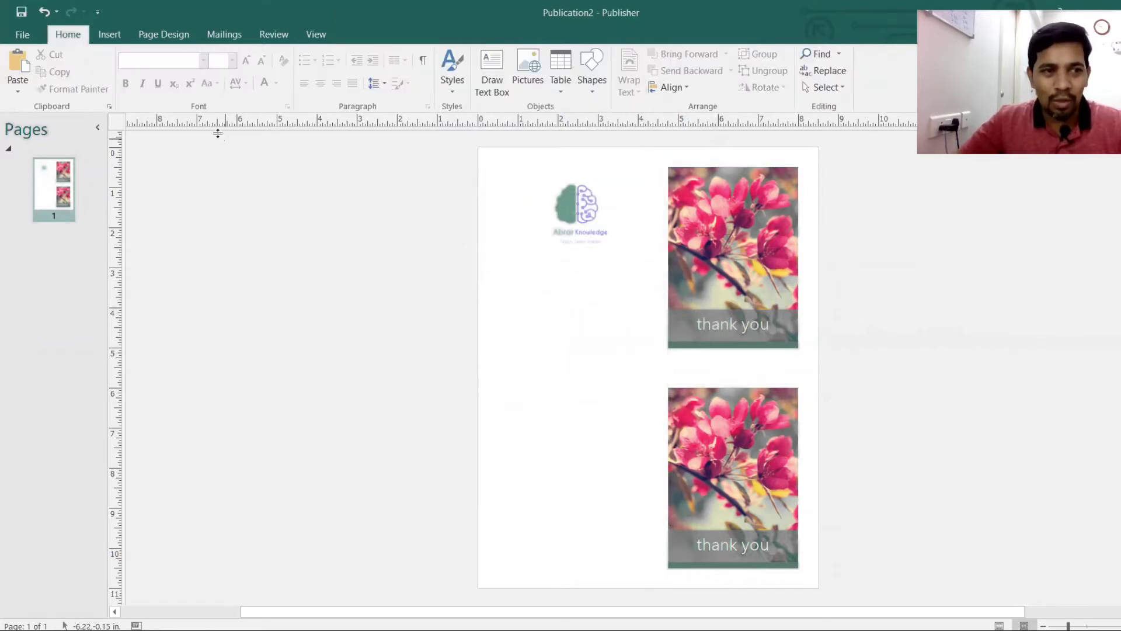
Step: Back out of Save As without saving and show the File Info page
left_click(21, 12)
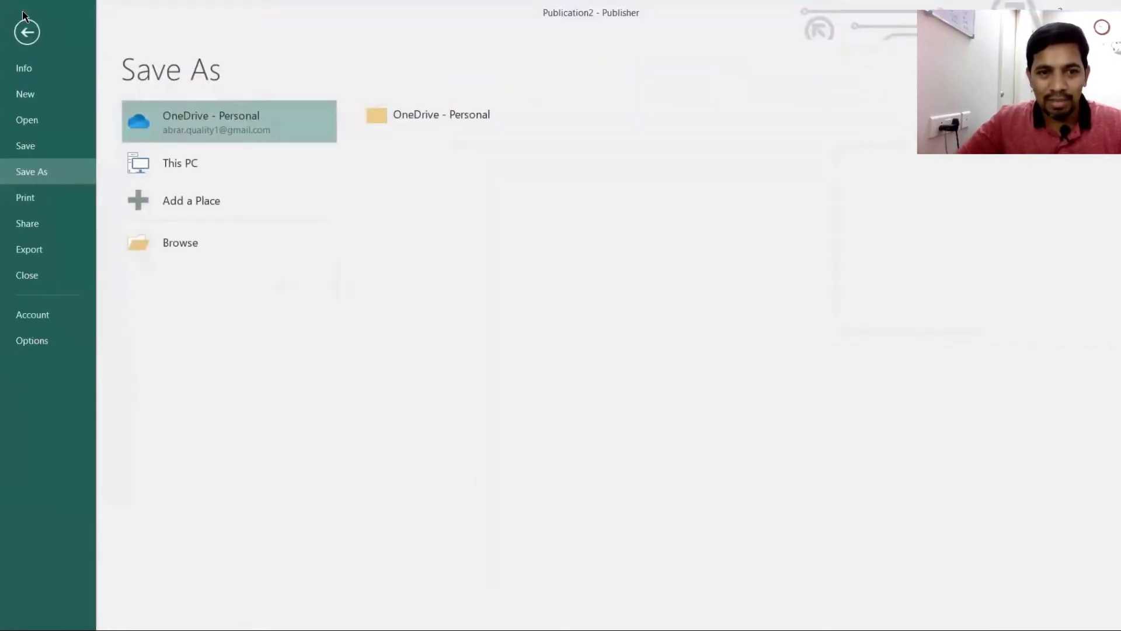
left_click(26, 28)
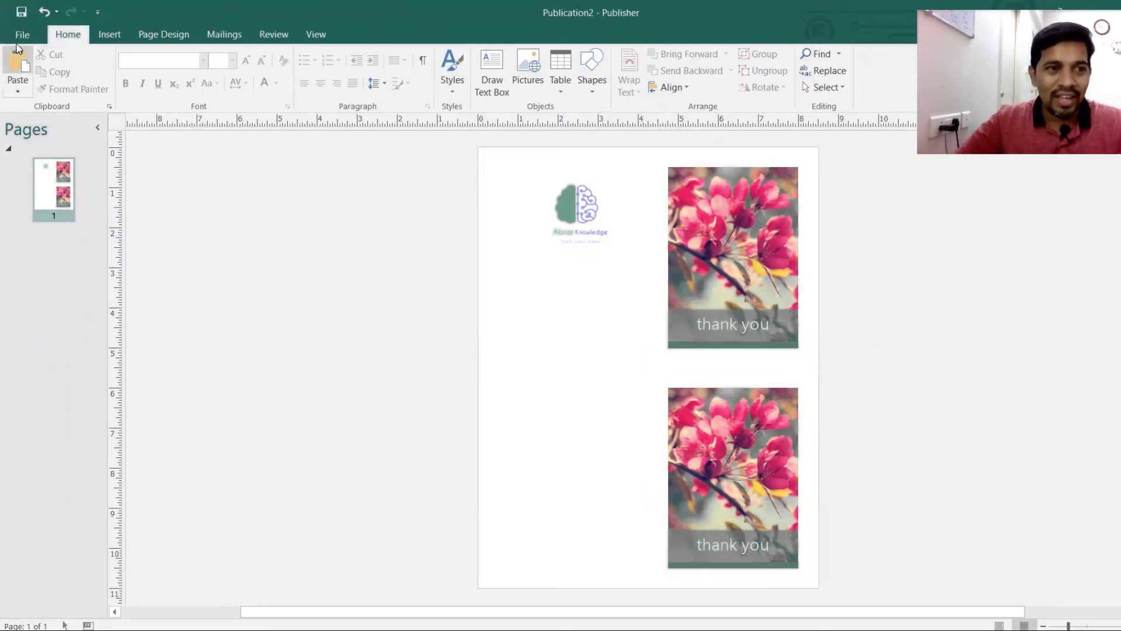
left_click(18, 37)
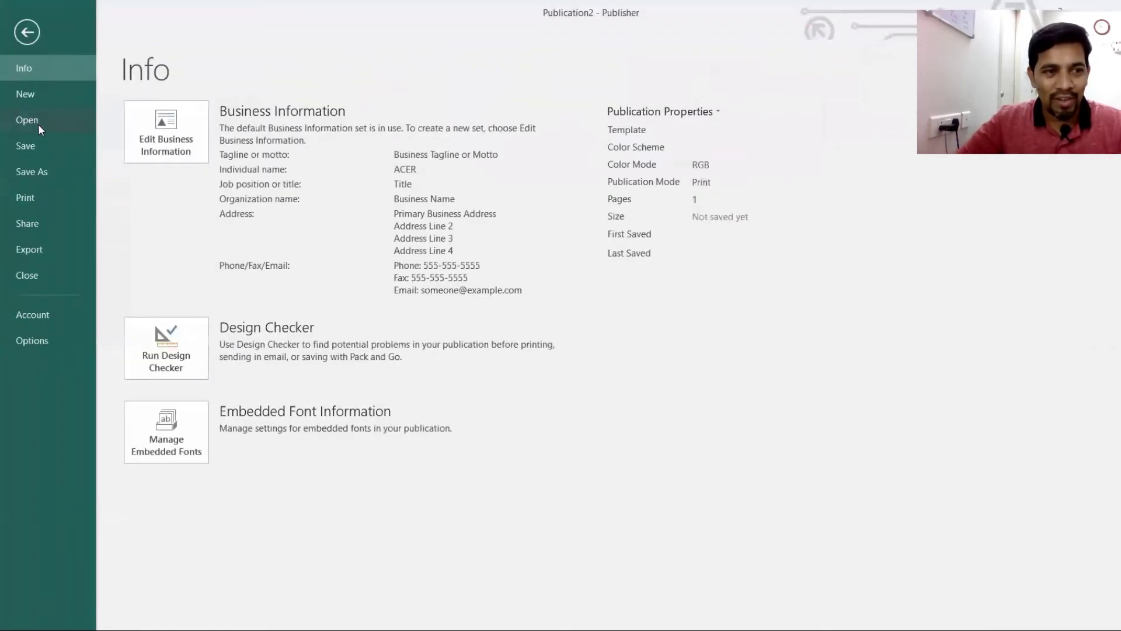
left_click(62, 87)
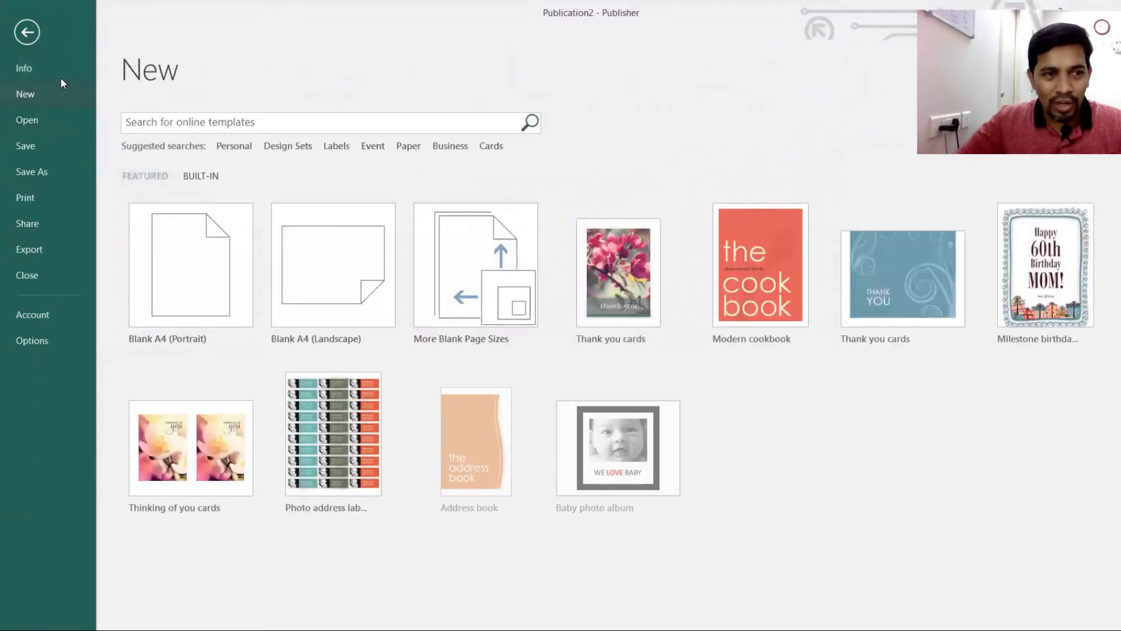
left_click(54, 68)
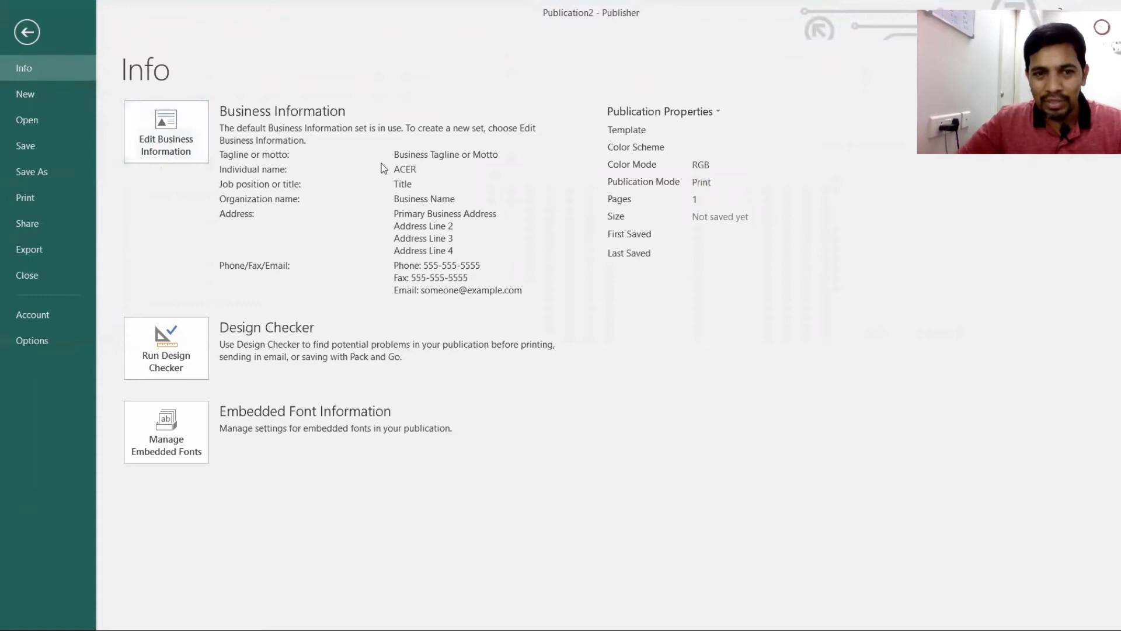
left_click(173, 142)
Step: In the Custom 1 business information set, change the organization name to Abrar Knowledge
left_click(536, 245)
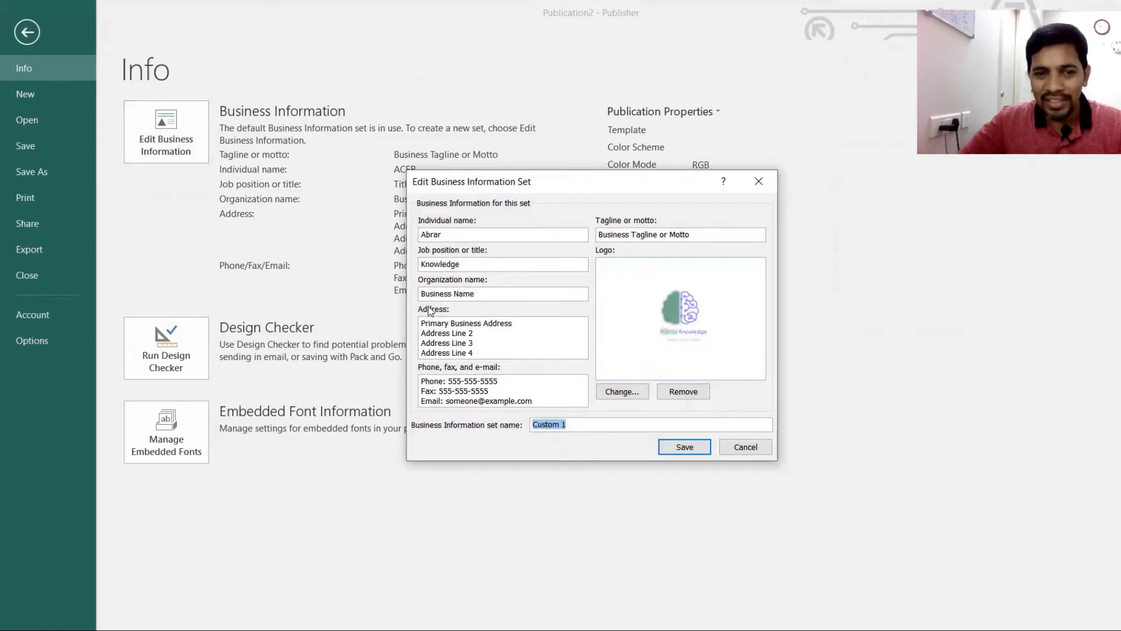
left_click_drag(506, 293, 413, 301)
key("BackSpace")
type("Abrar")
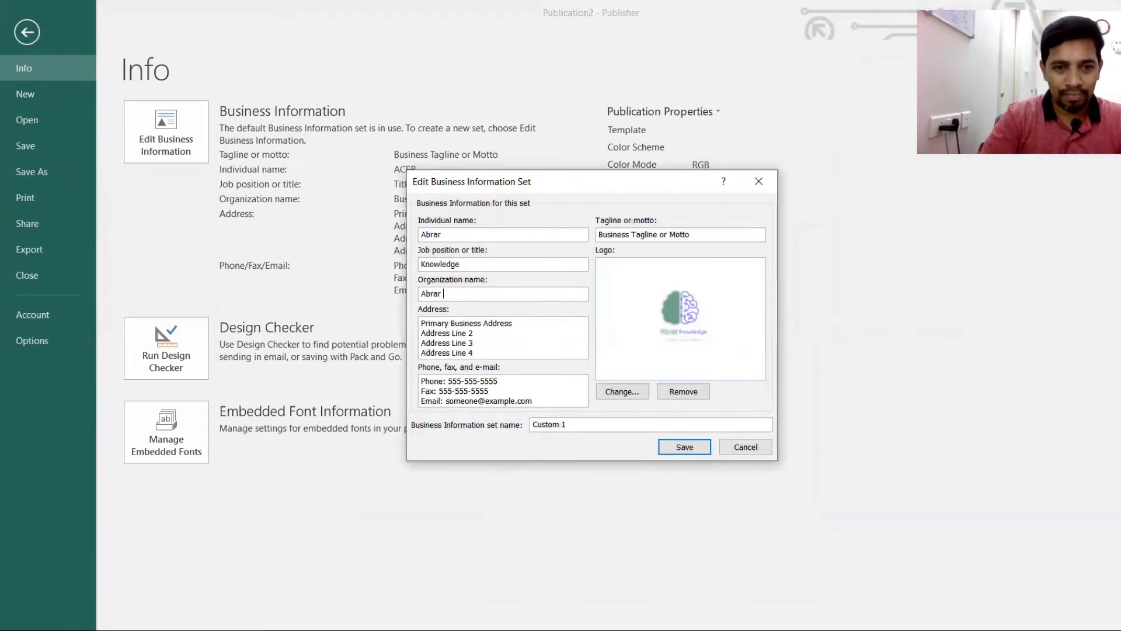
type(" Kn")
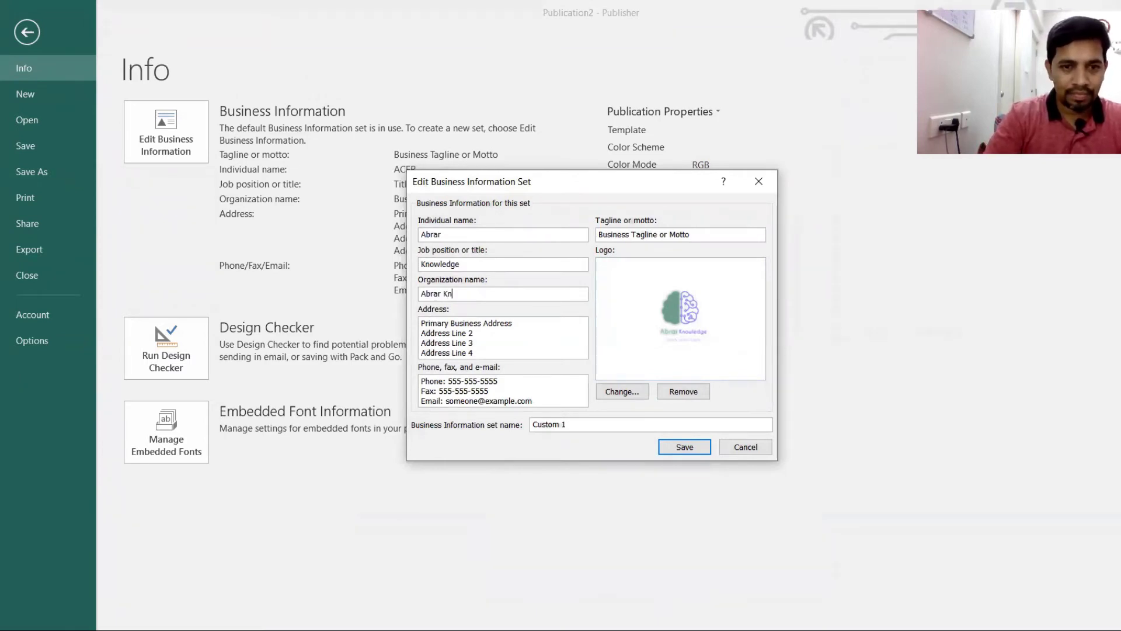
type("owledge")
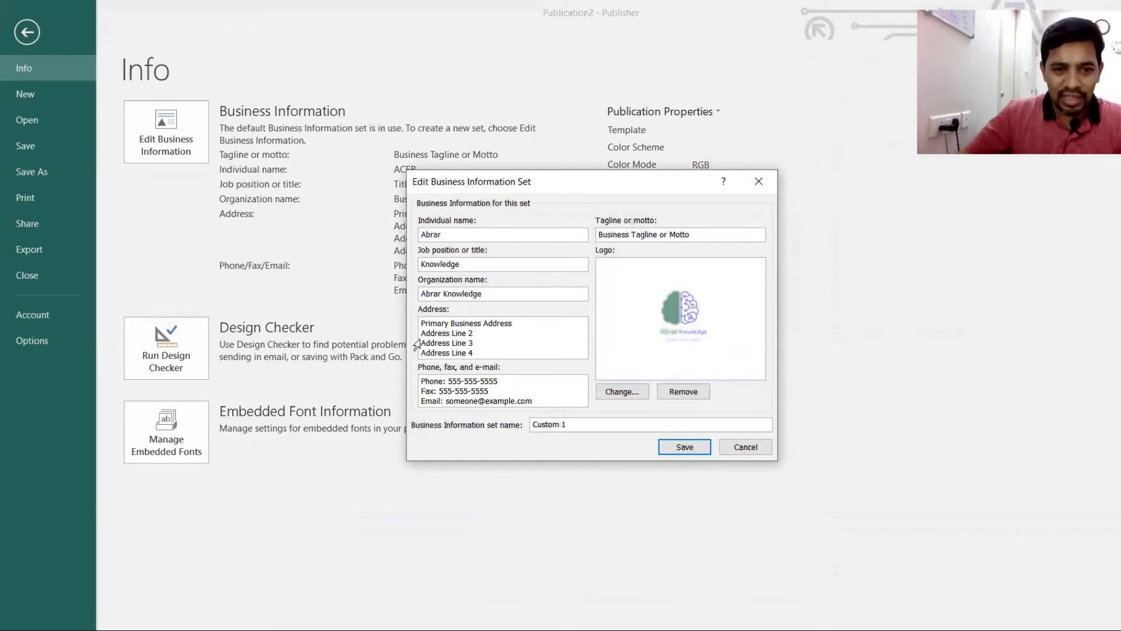
Step: Replace the placeholder address with India
left_click(459, 334)
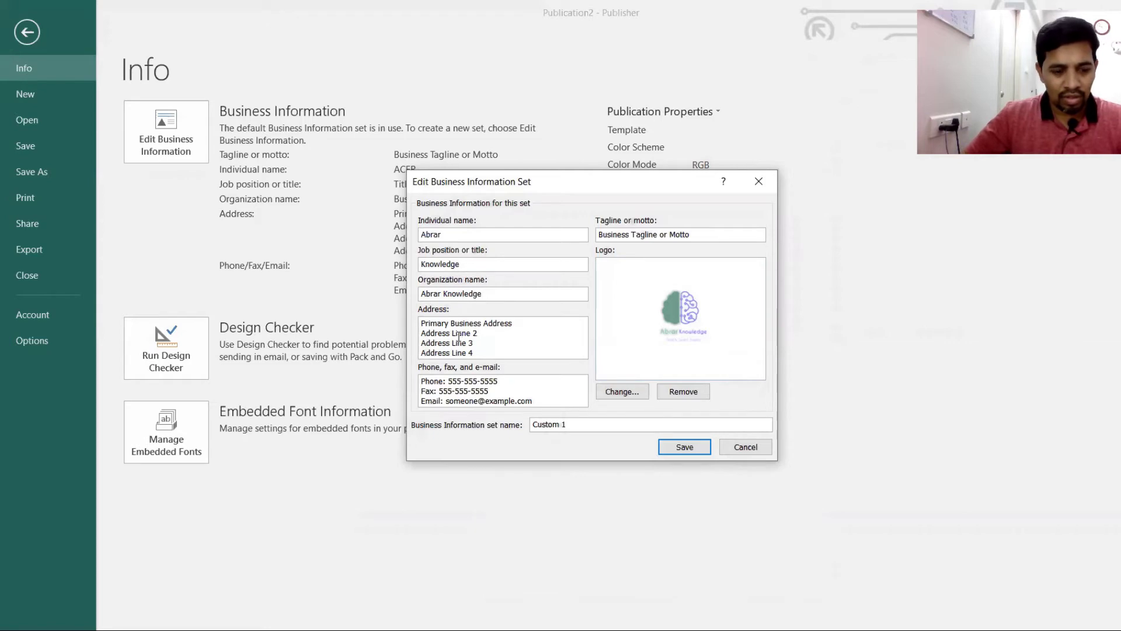
key("ctrl+a")
key("BackSpace")
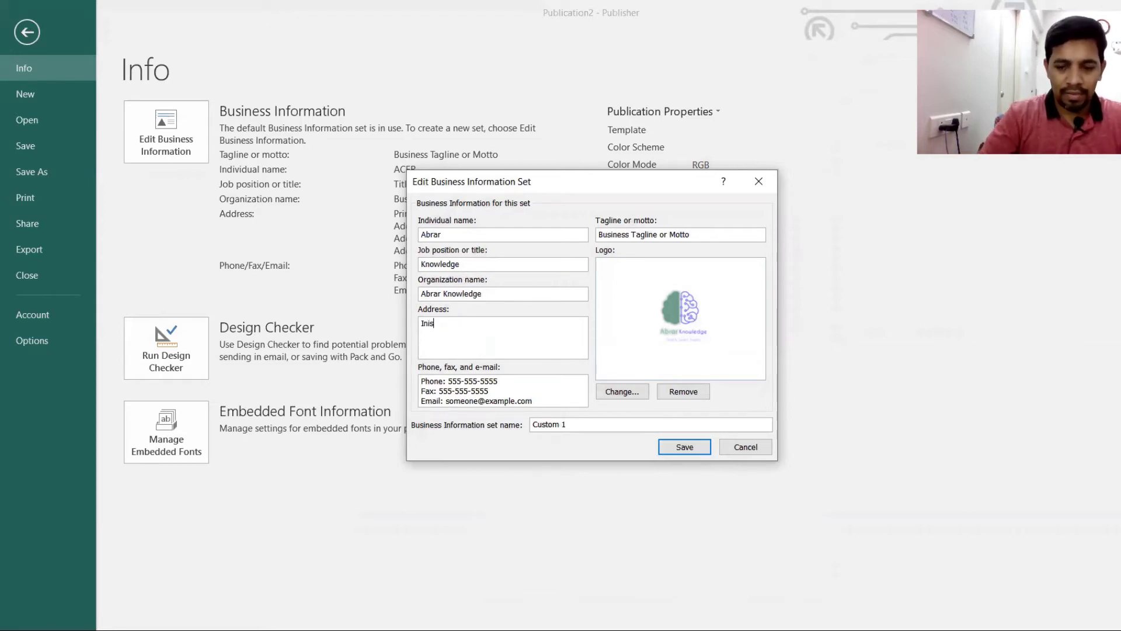
type("Ini")
key("BackSpace")
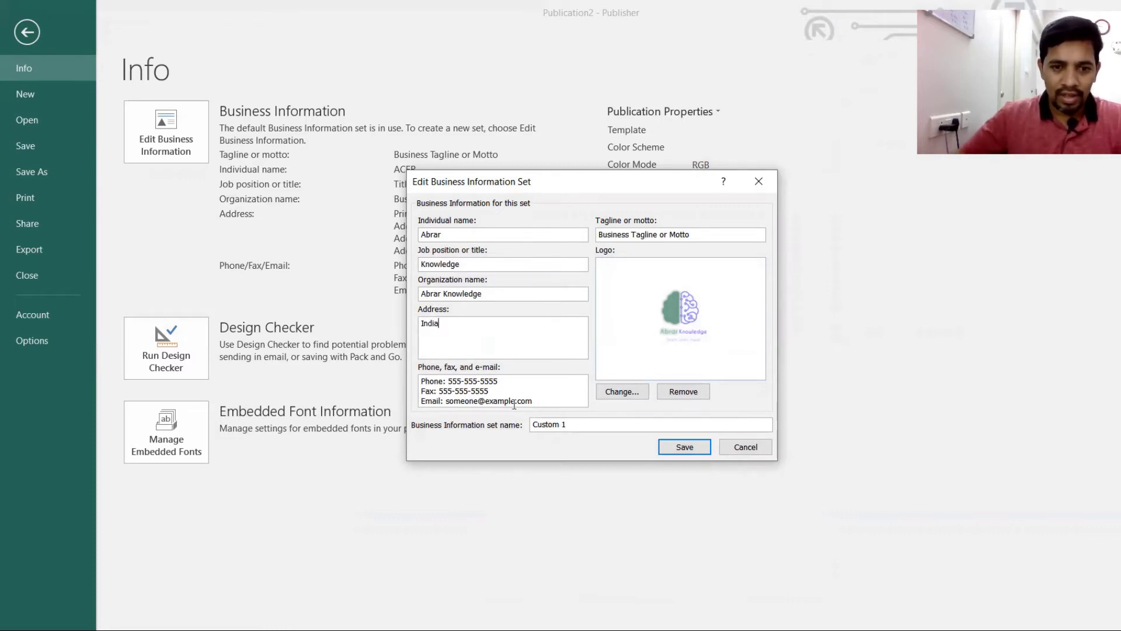
Step: Replace the contact details with Test, then save and apply the business information
left_click(511, 387)
key("ctrl+a")
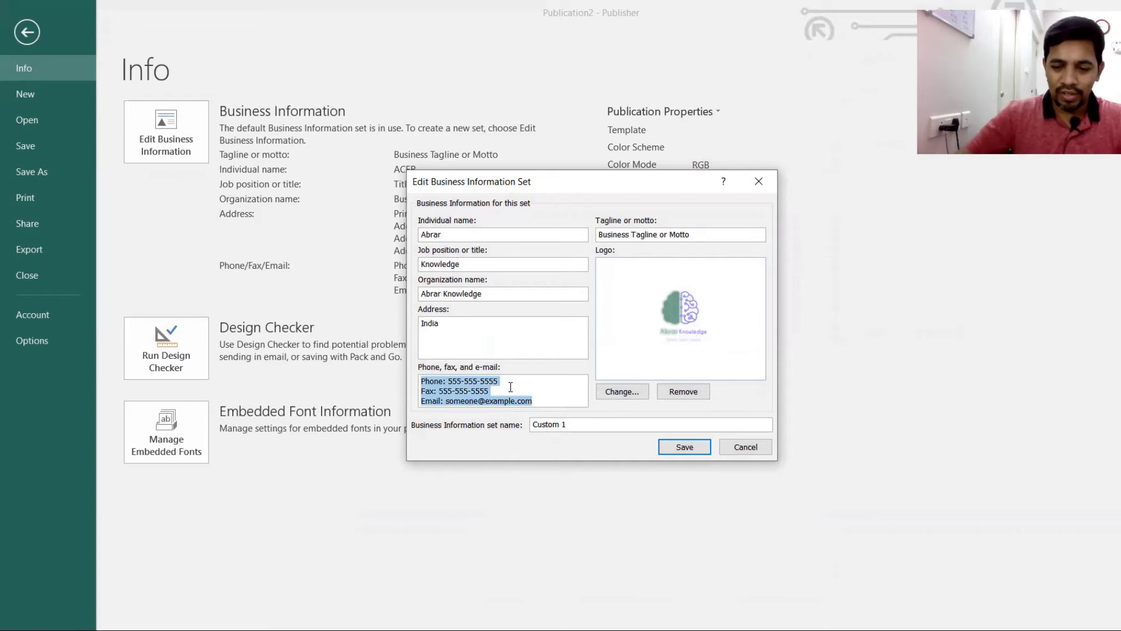
key("BackSpace")
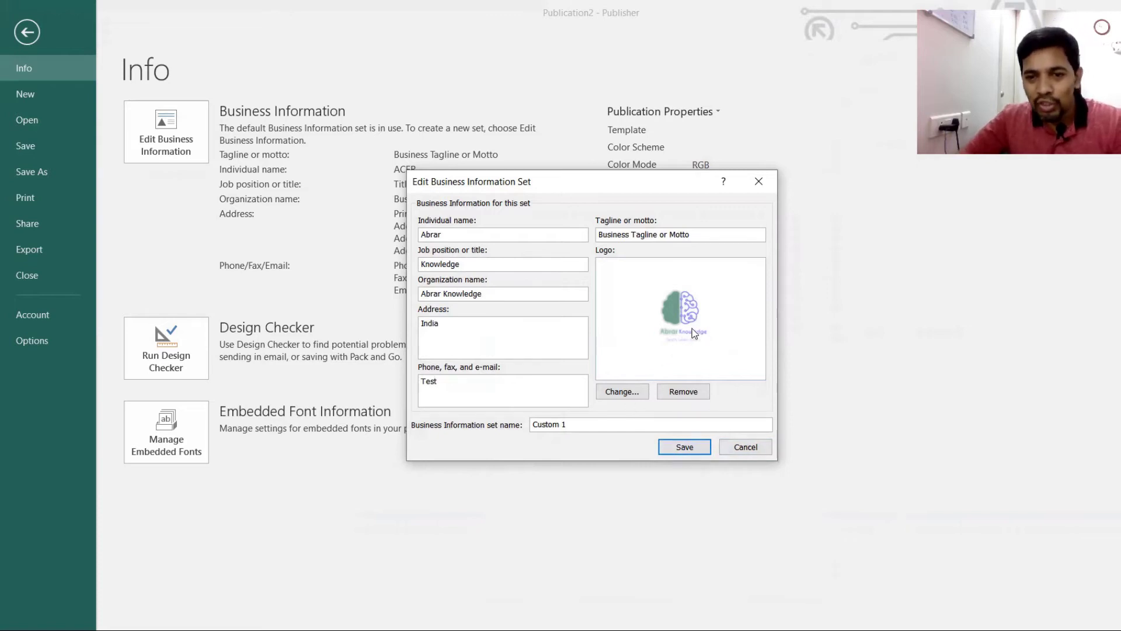
left_click(681, 451)
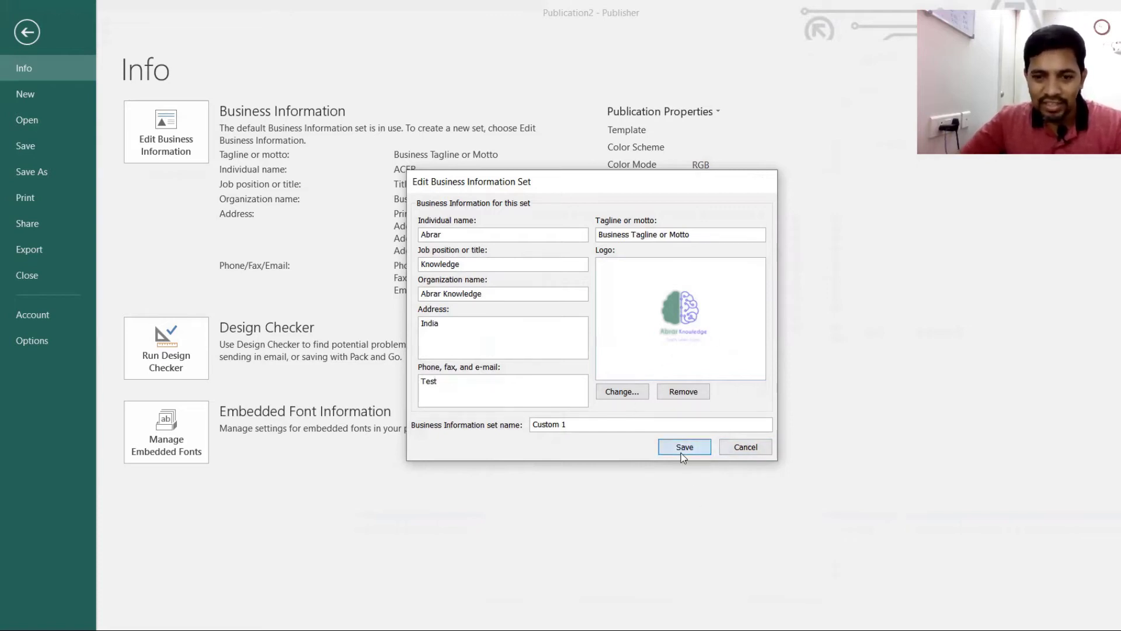
left_click(662, 429)
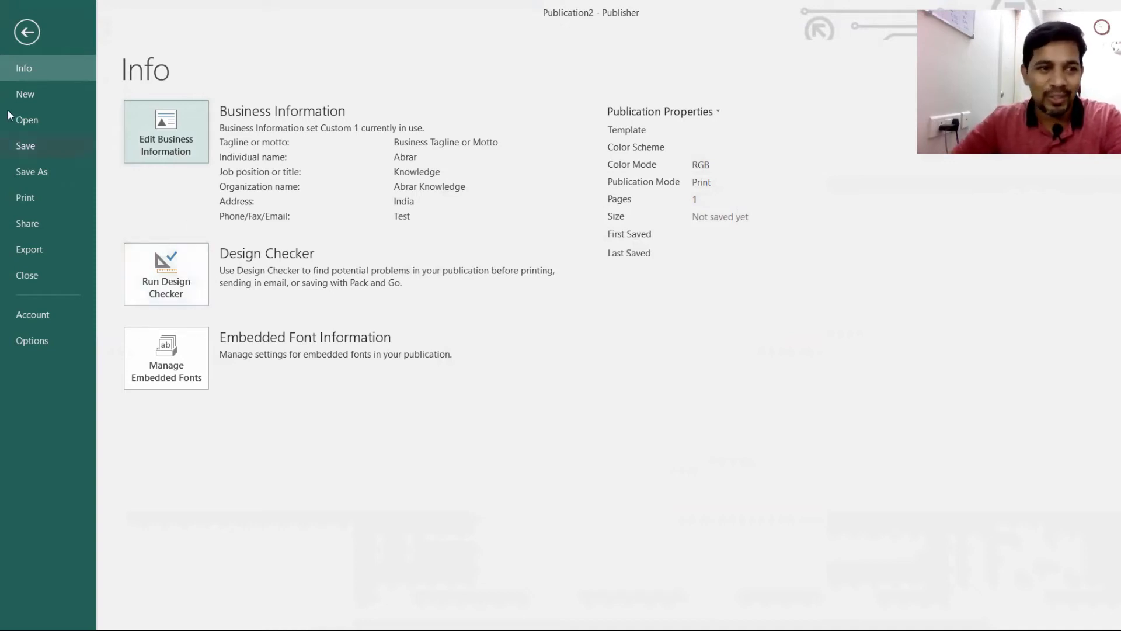
Step: Go through the Backstage Open page to reach the Save As page
left_click(38, 121)
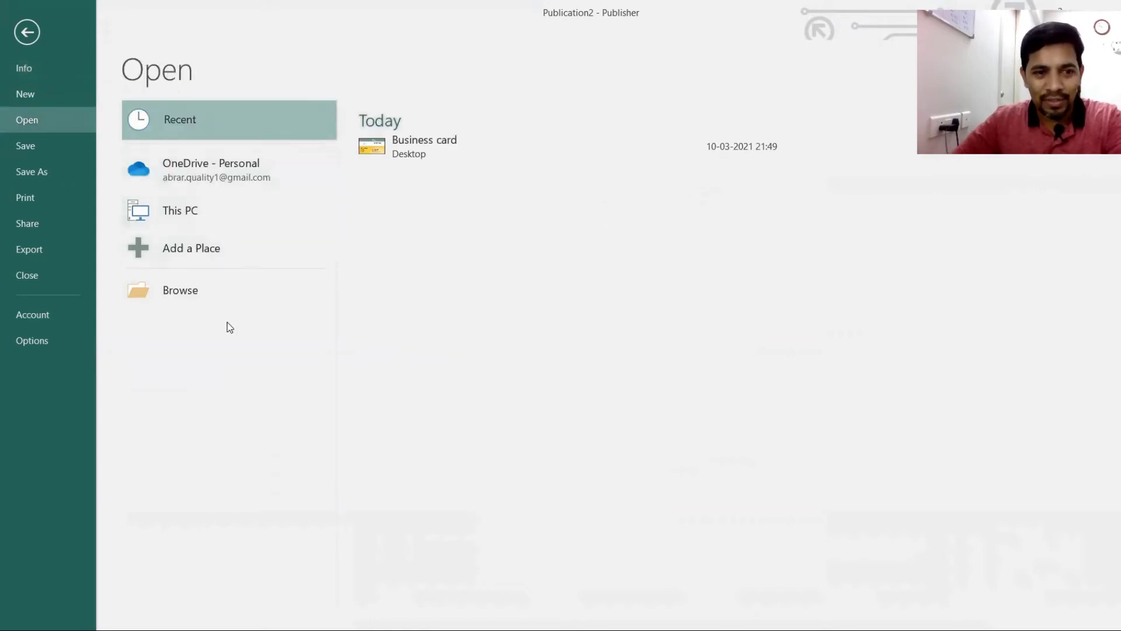
left_click(30, 170)
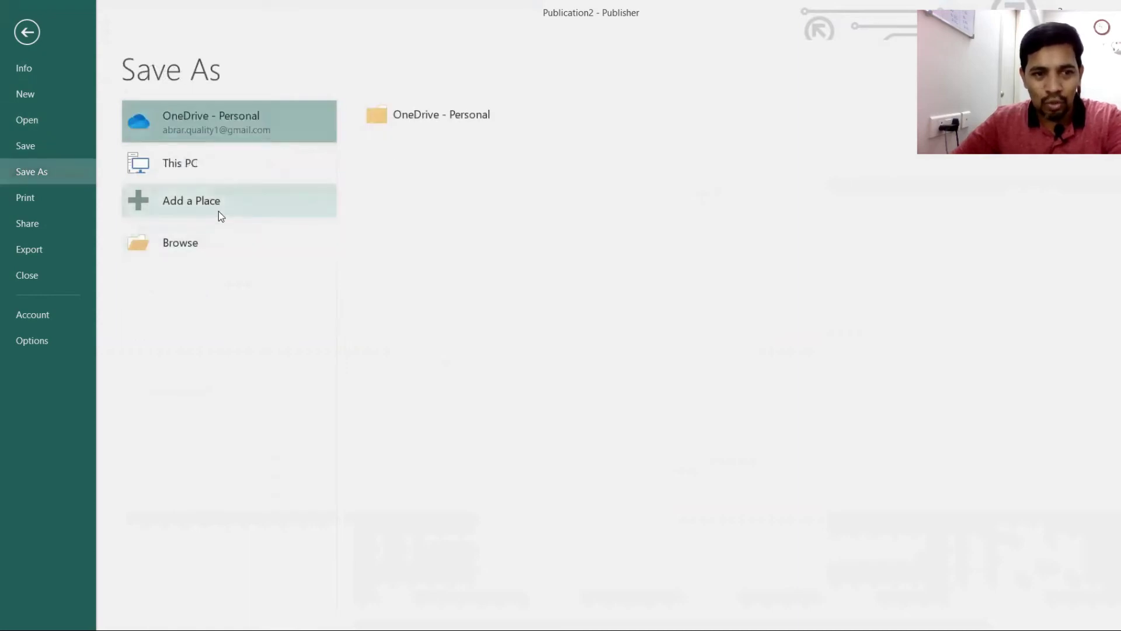
Step: Save the publication in Documents under the file name 'Publisher format'
left_click(205, 248)
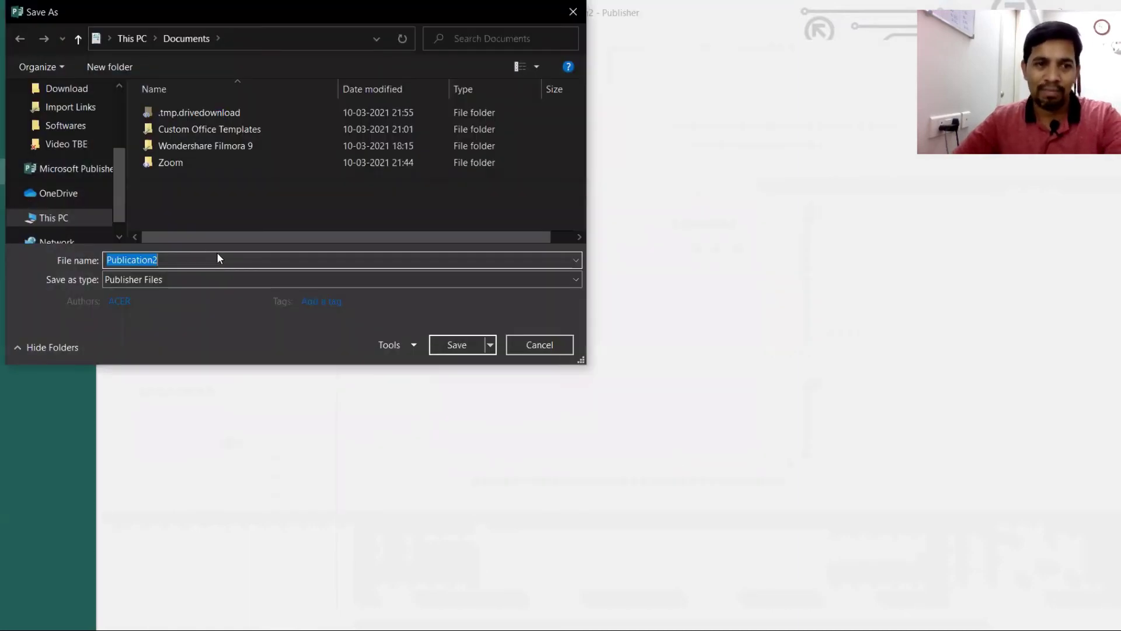
key("BackSpace")
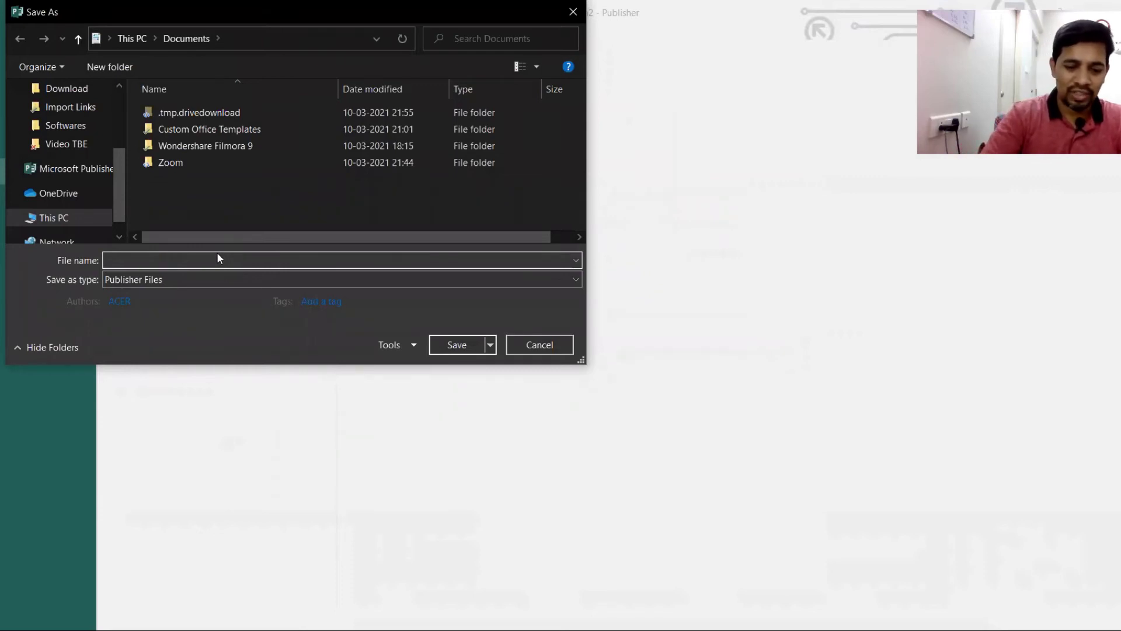
type("Publ")
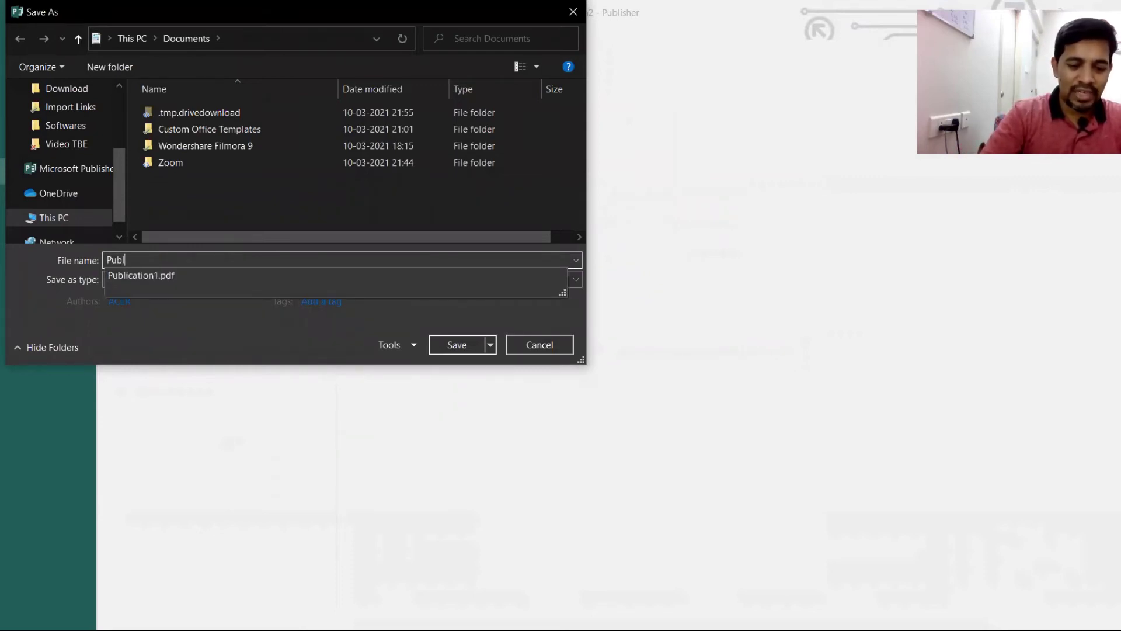
type("isher fo")
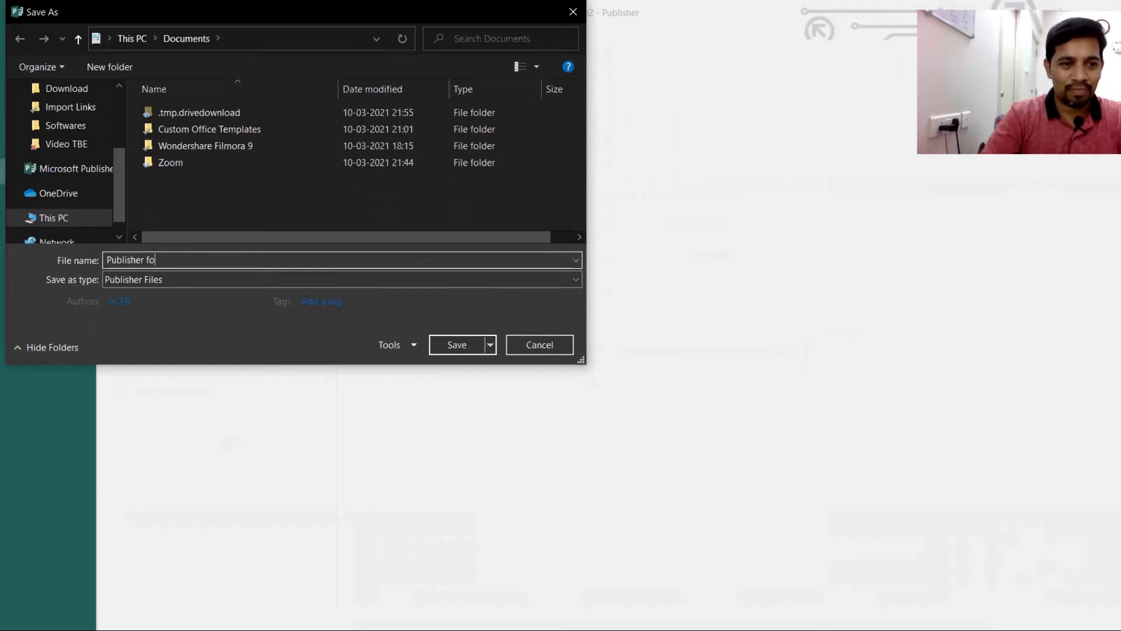
type("rmat")
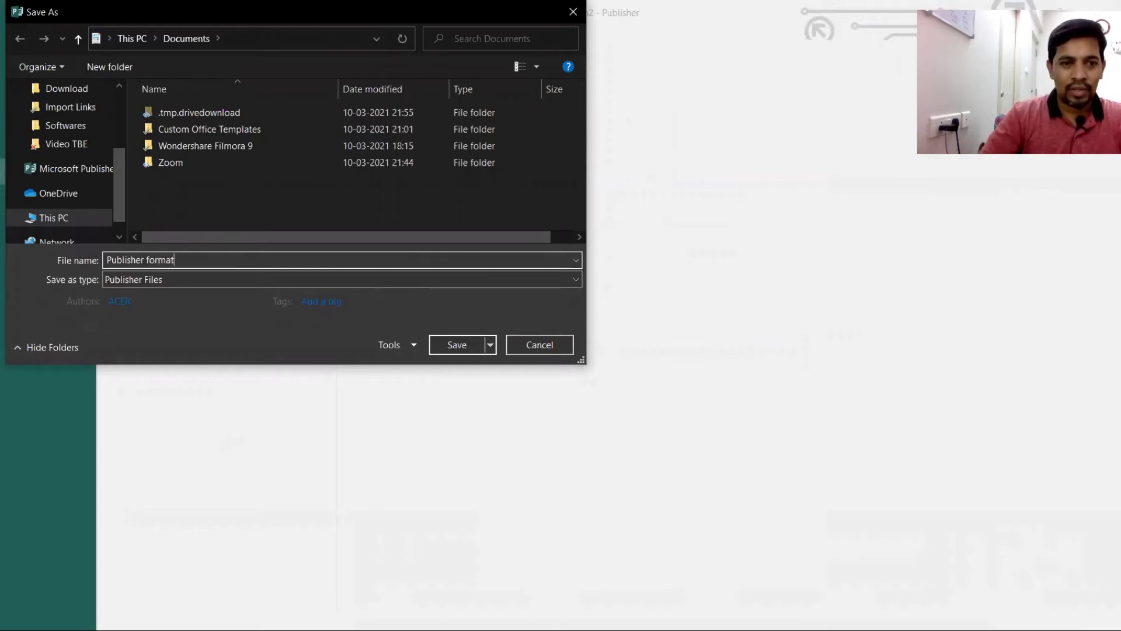
left_click(458, 346)
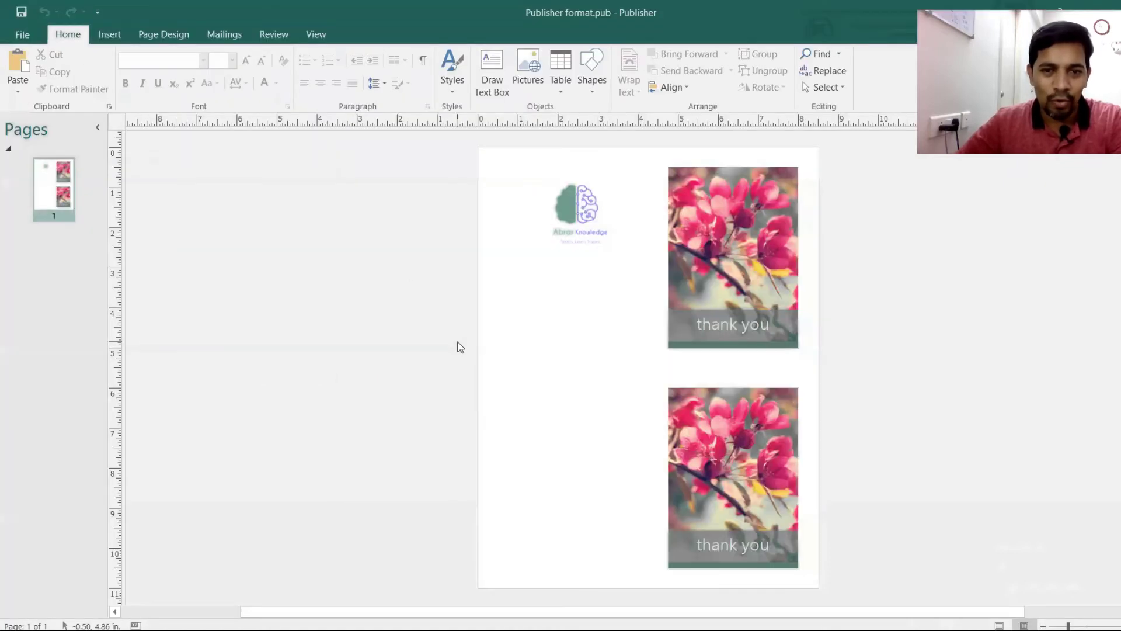
Step: Review the Share options and the print preview, then return to the file Info page
left_click(29, 38)
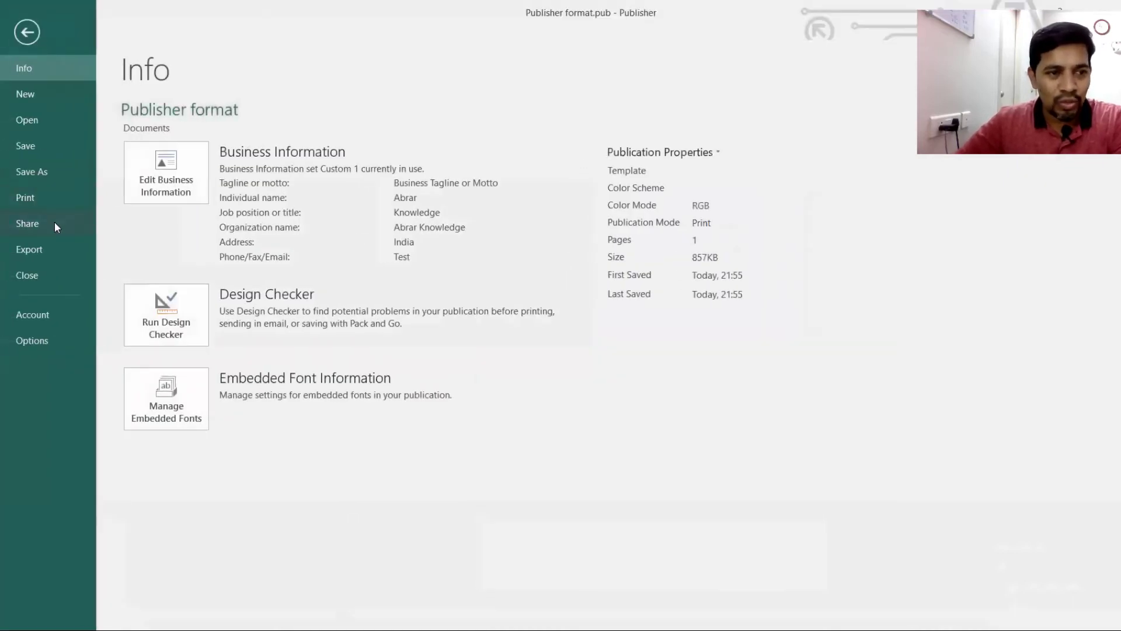
left_click(61, 222)
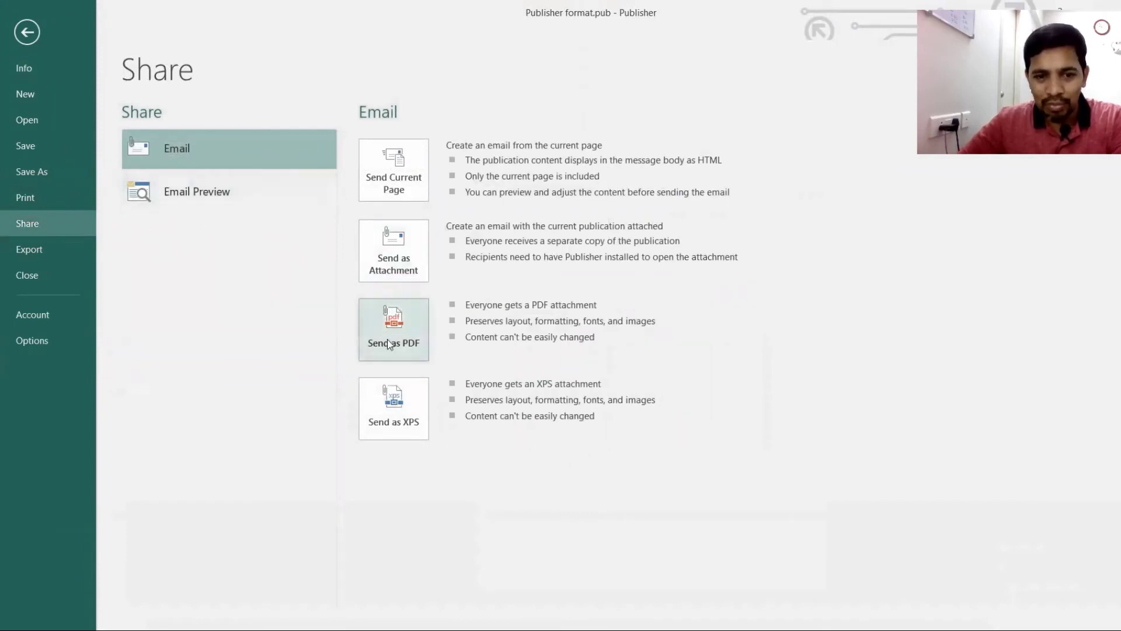
left_click(55, 198)
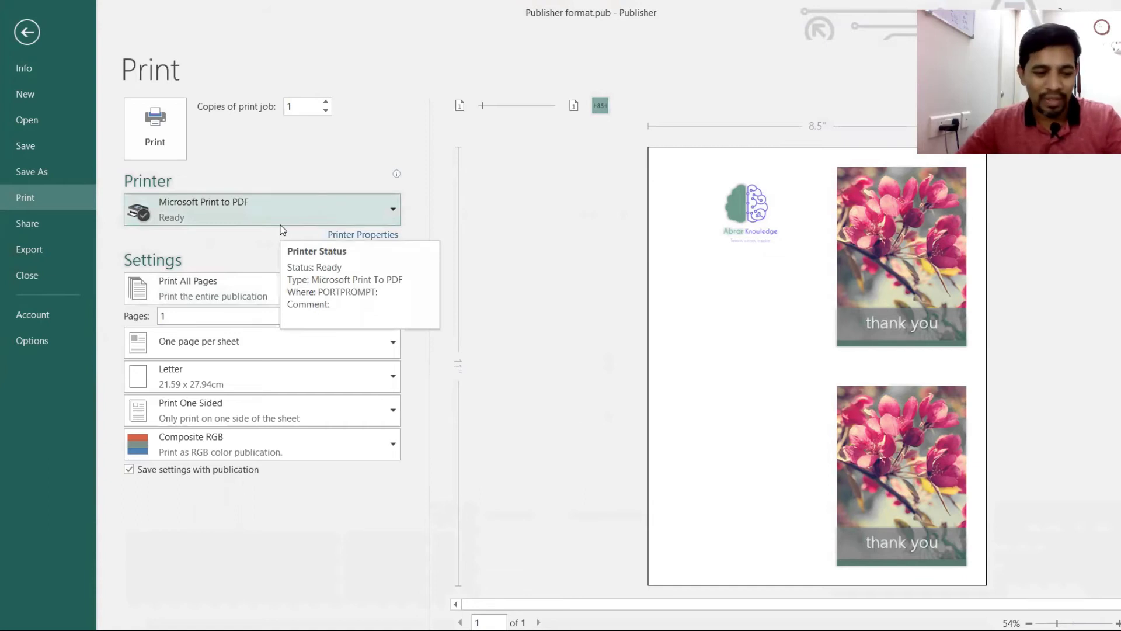
key("Escape")
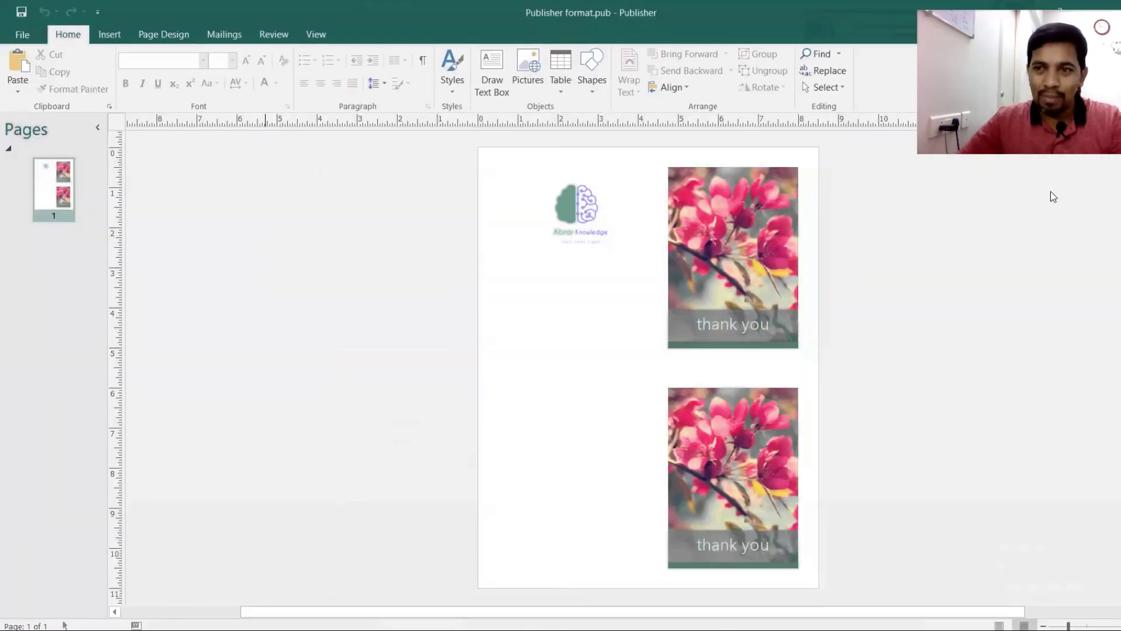
left_click(21, 36)
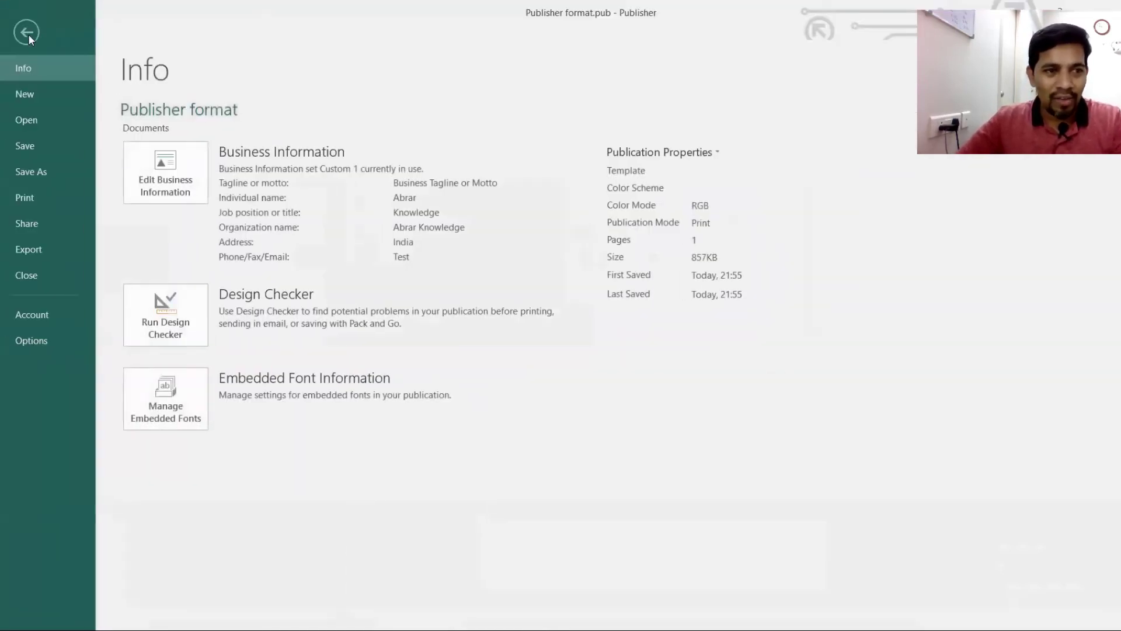
left_click(34, 92)
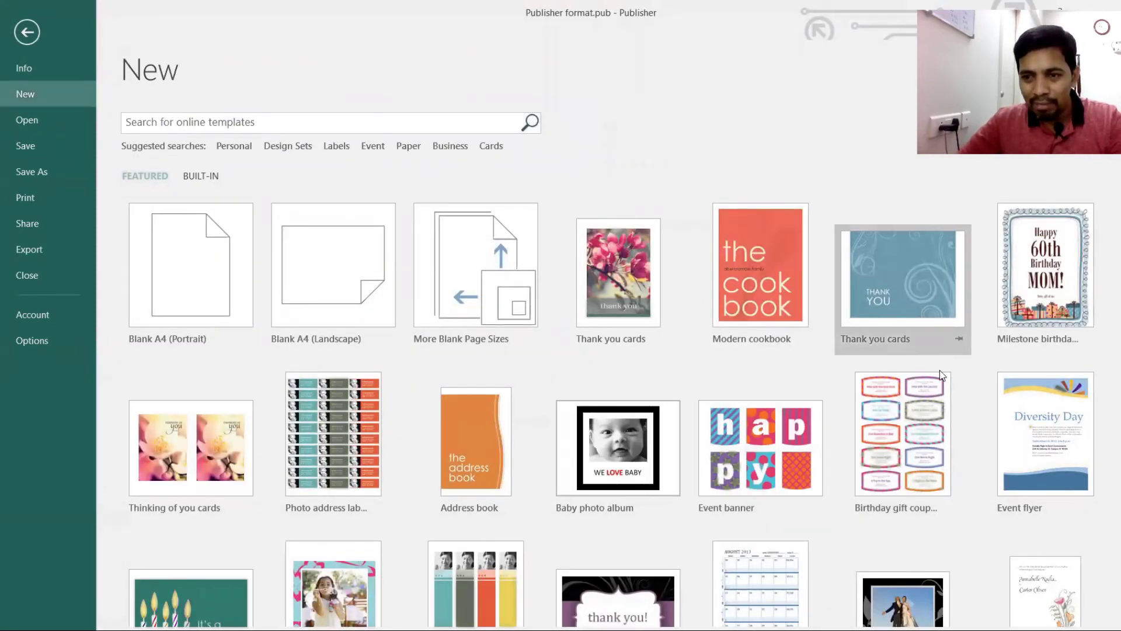
left_click(450, 146)
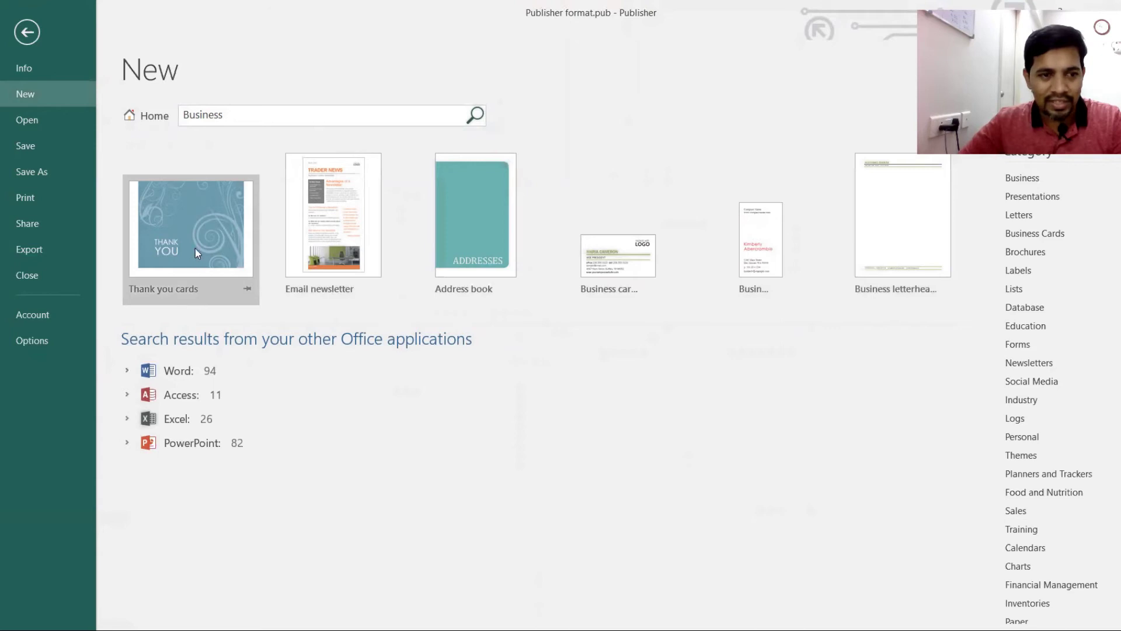
left_click(22, 33)
left_click(16, 35)
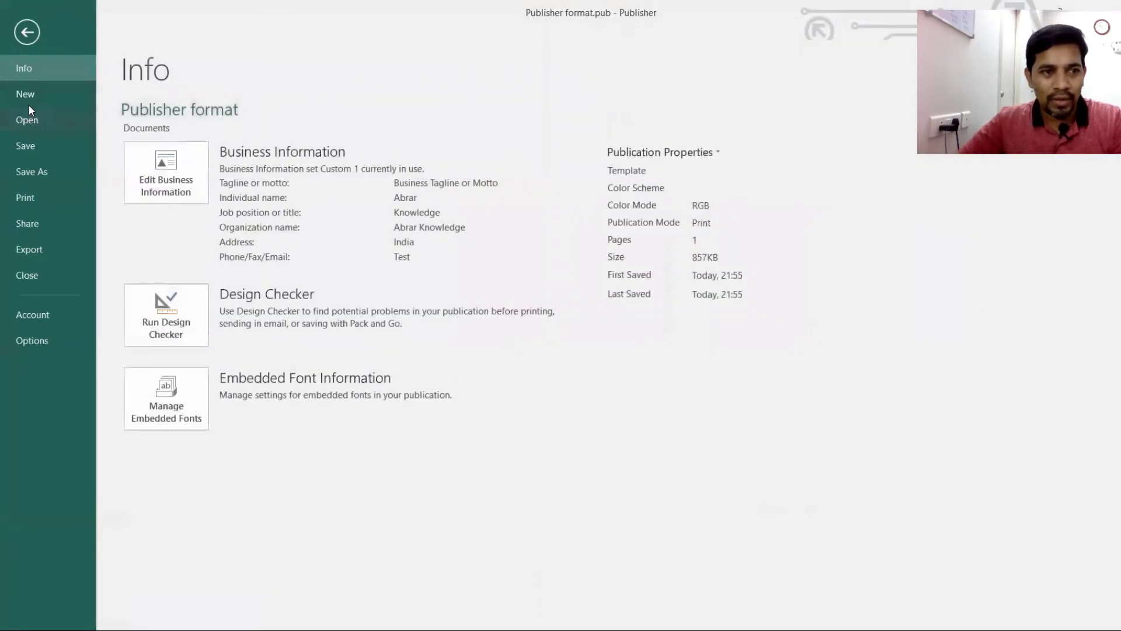
Step: Create a new publication from the black Thank you cards template under Cards
left_click(30, 94)
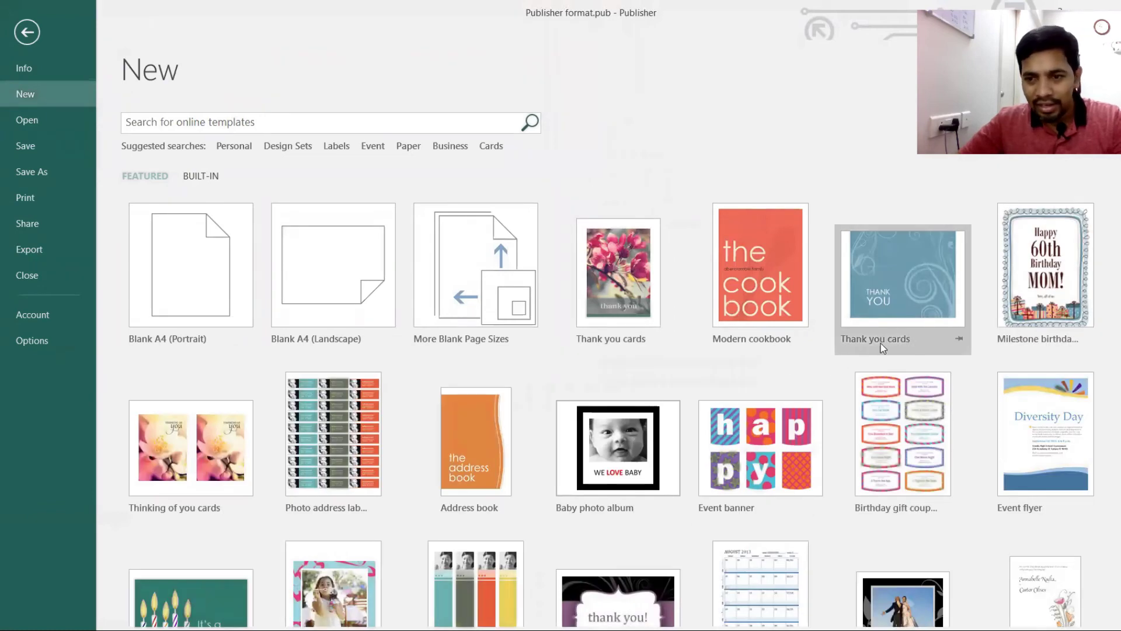
left_click(492, 149)
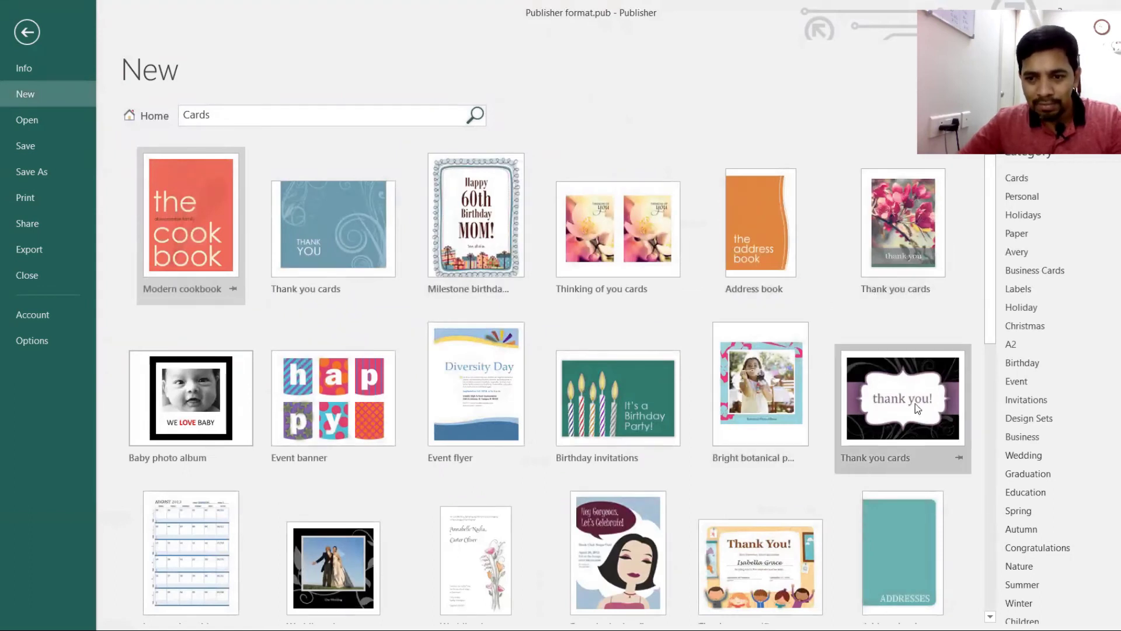
scroll(914, 401, "down", 3)
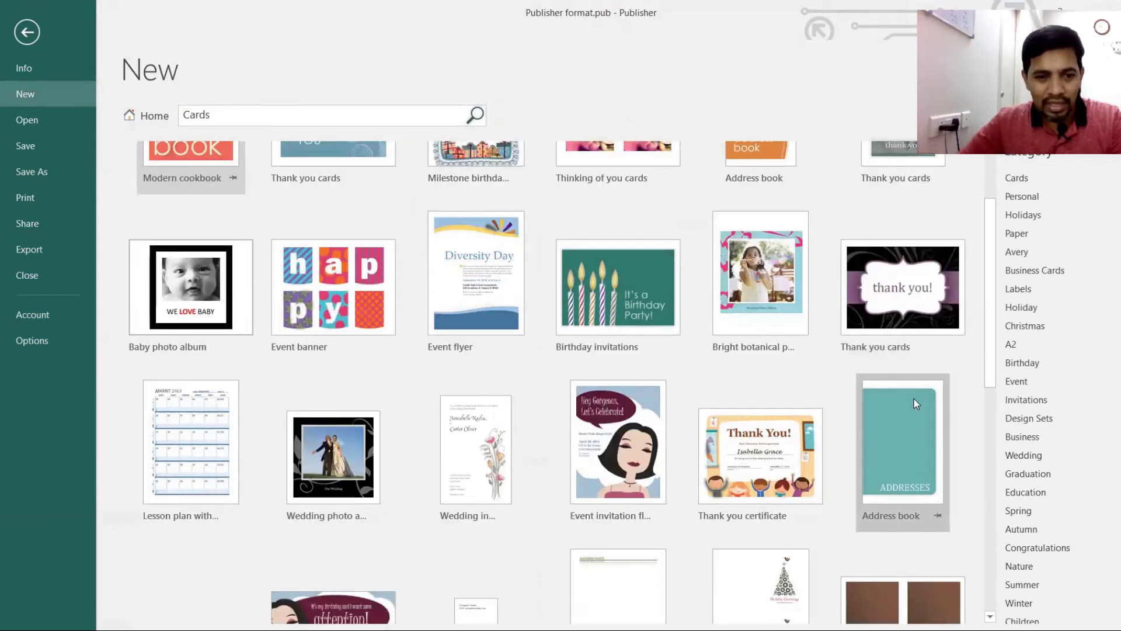
scroll(913, 398, "up", 3)
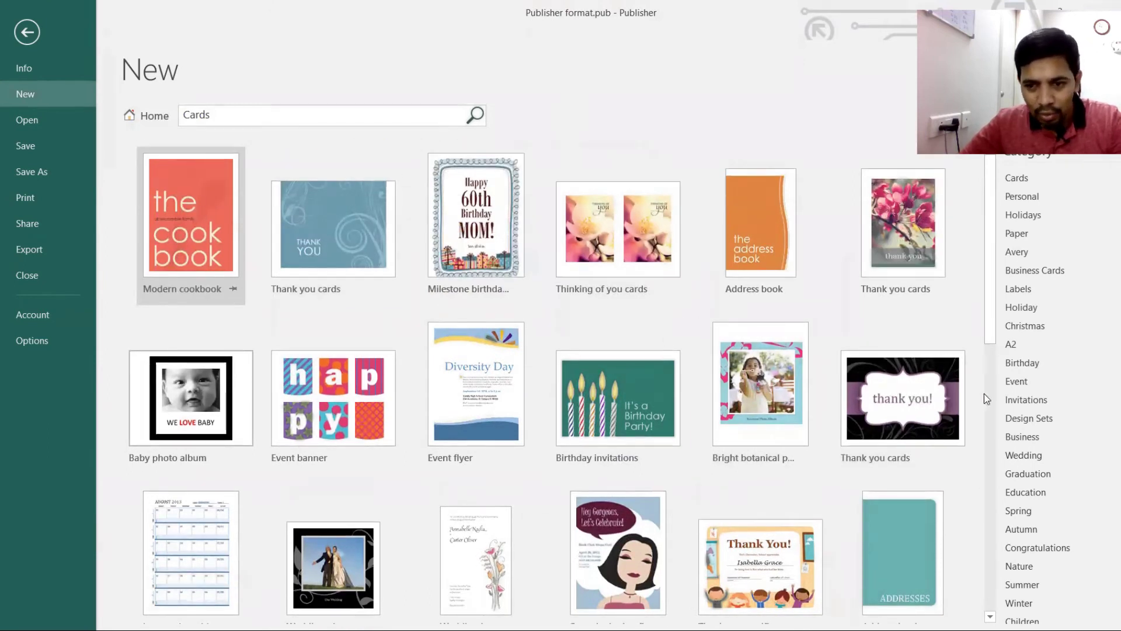
left_click(919, 407)
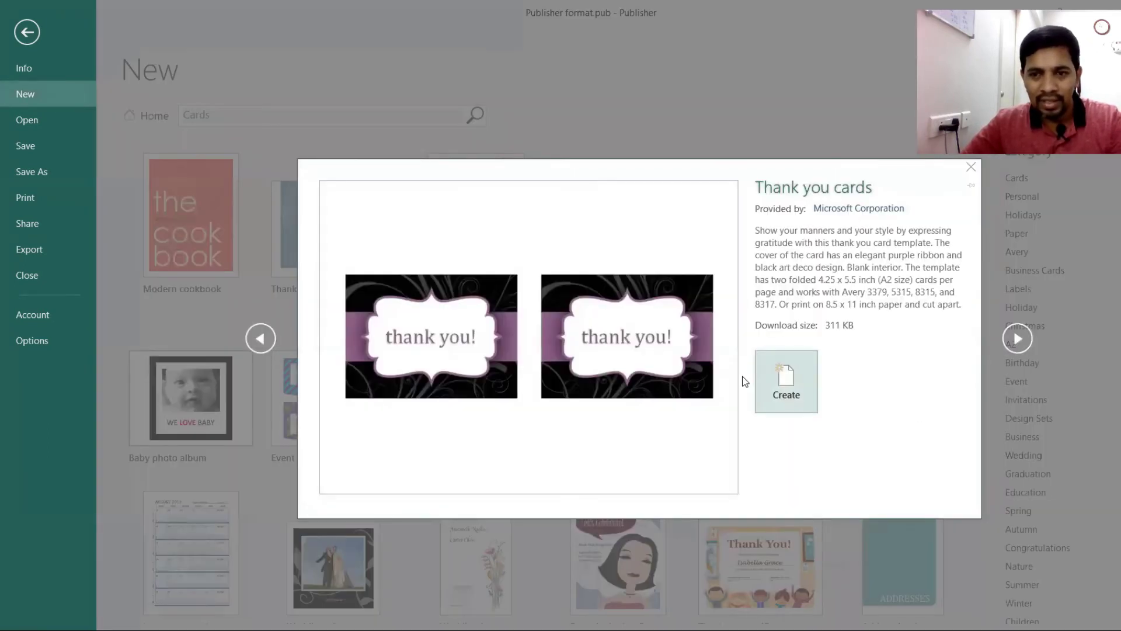
left_click(780, 377)
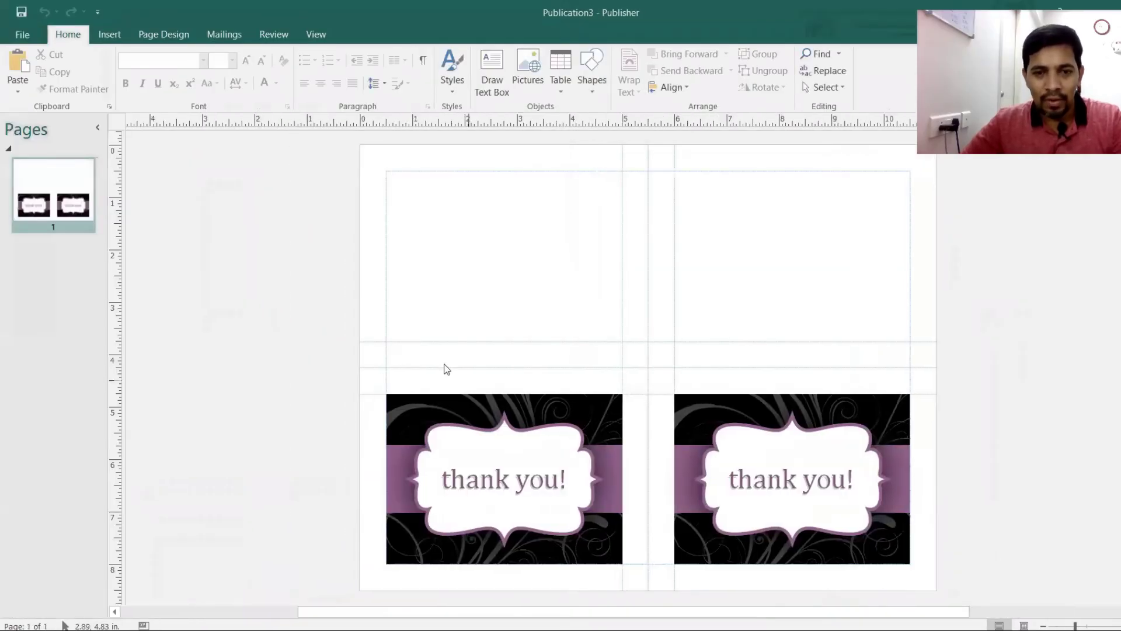
left_click_drag(750, 445, 709, 410)
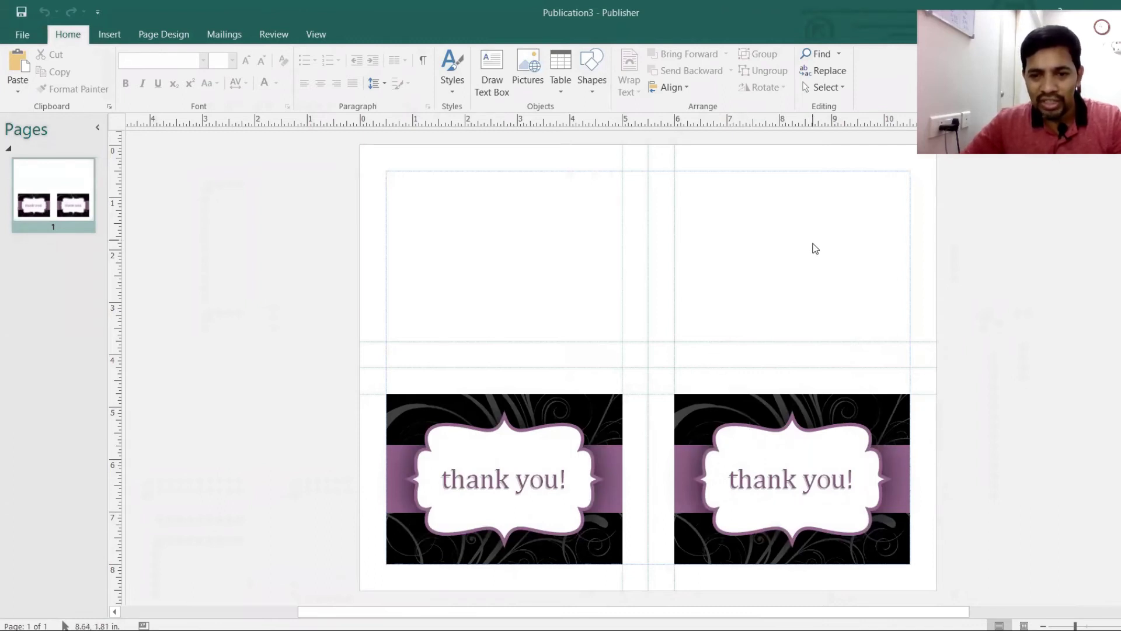
Step: Insert the first This Month calendar design, a teal March 2021 calendar
left_click(107, 32)
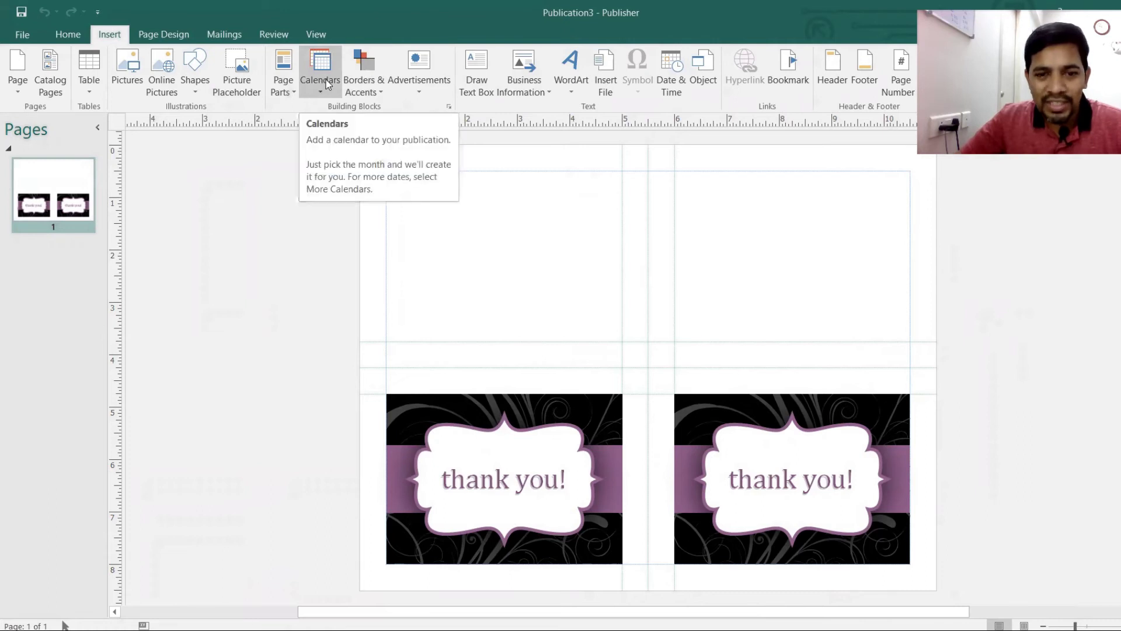
left_click(328, 84)
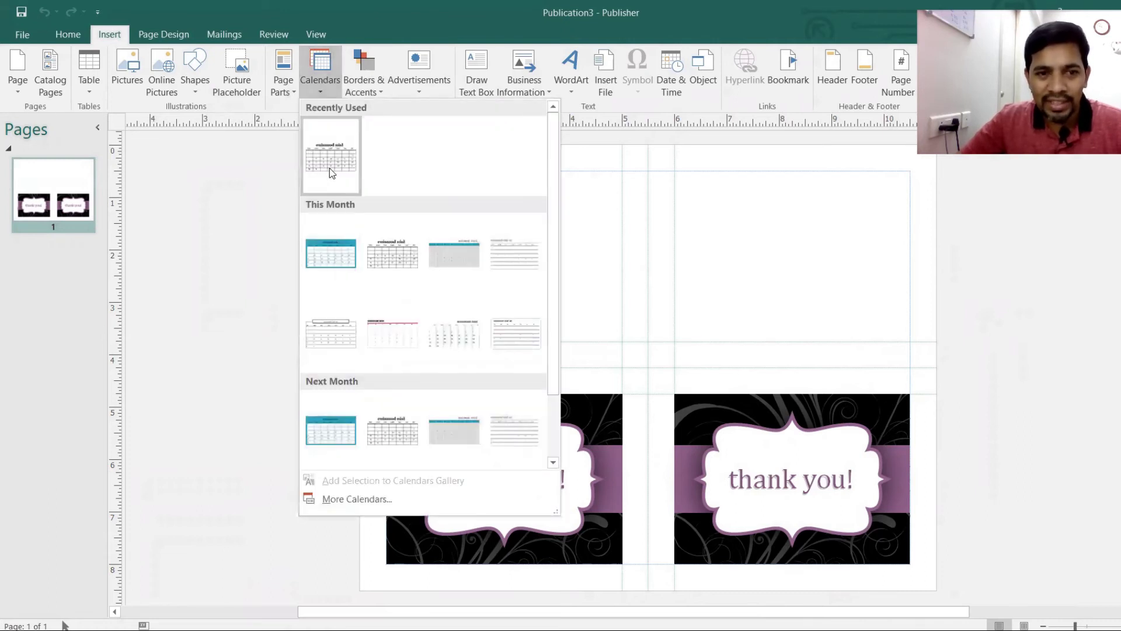
left_click(329, 254)
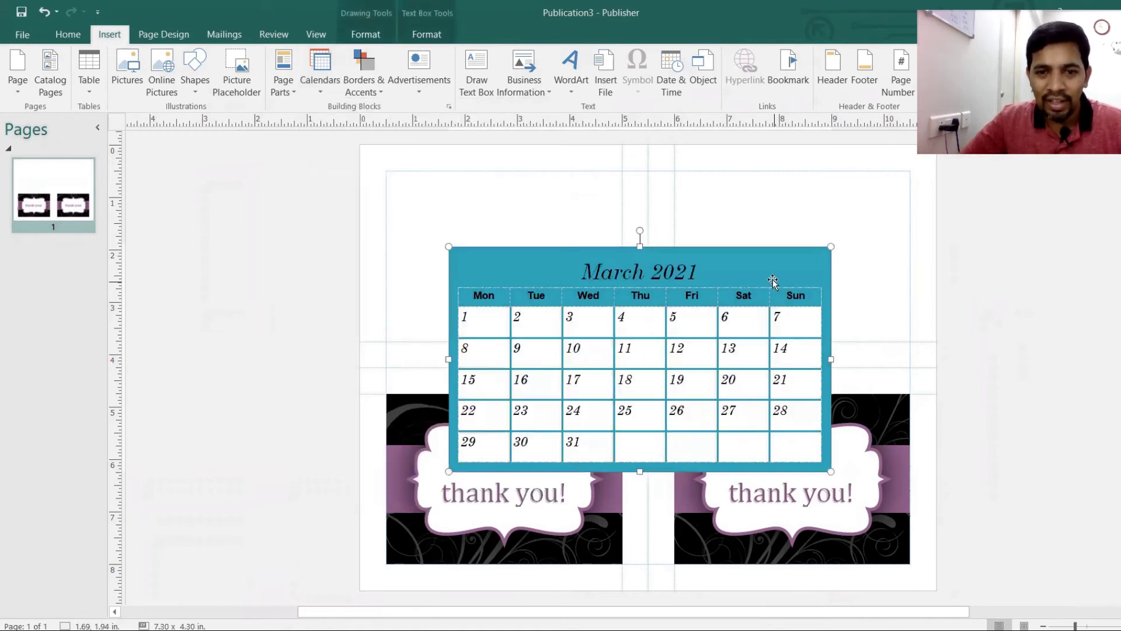
Step: Move the calendar to the top-left corner and resize it to sit above the cards
left_click_drag(778, 254, 714, 180)
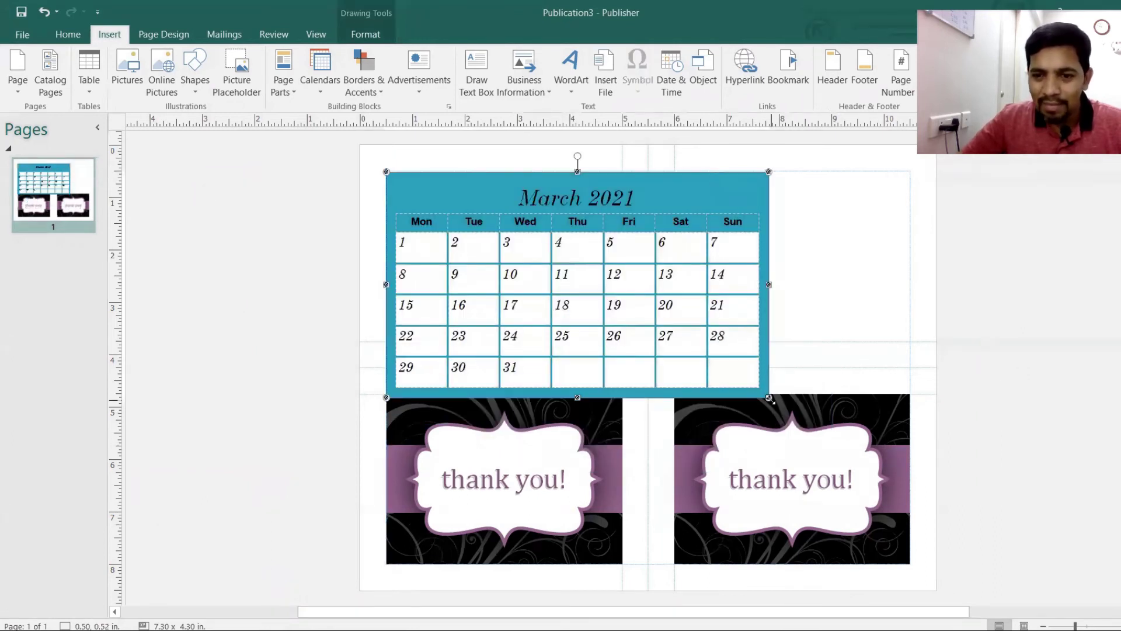
left_click_drag(769, 398, 635, 357)
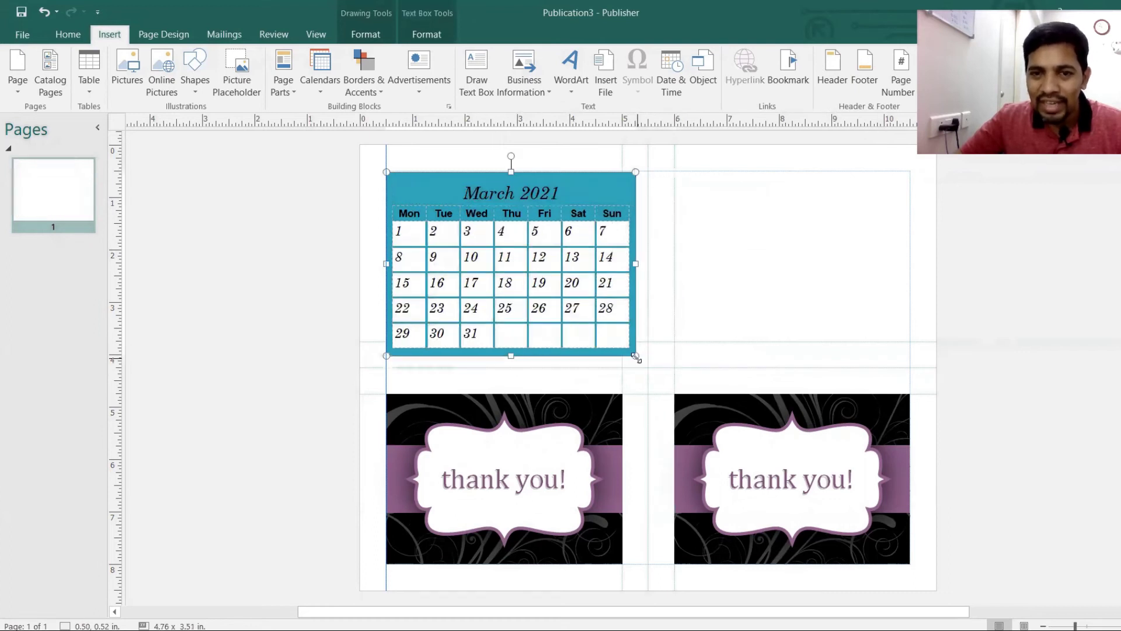
left_click(629, 262)
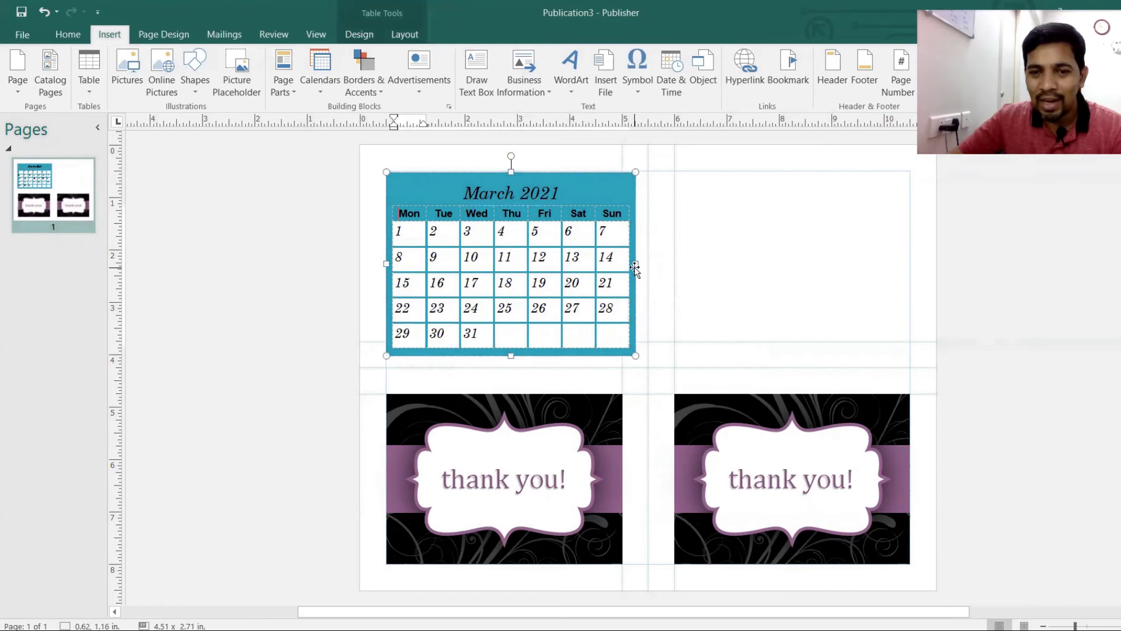
left_click(636, 266)
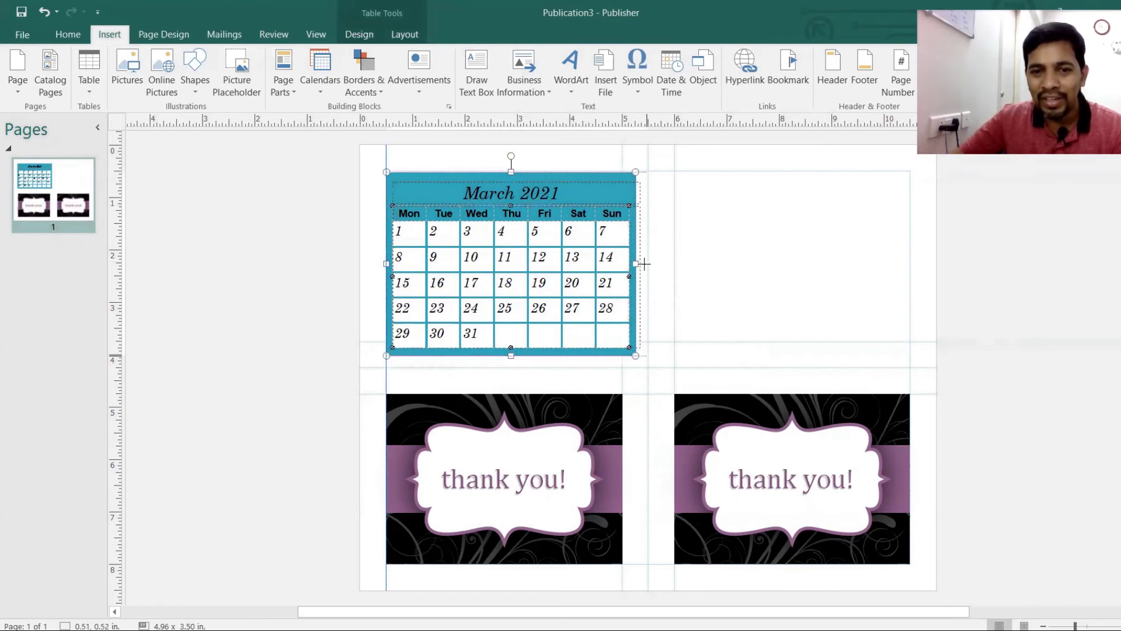
left_click_drag(644, 264, 656, 264)
left_click(772, 284)
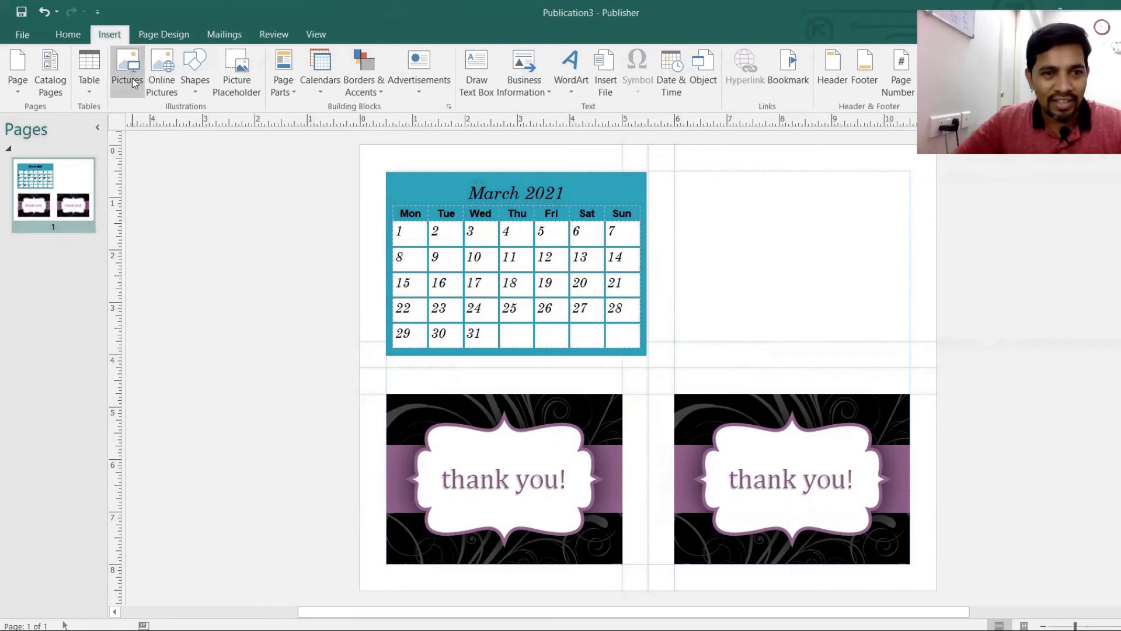
Step: Colour the calendar's 15–21 week row blue using More Colors
left_click(418, 292)
left_click_drag(417, 292, 621, 287)
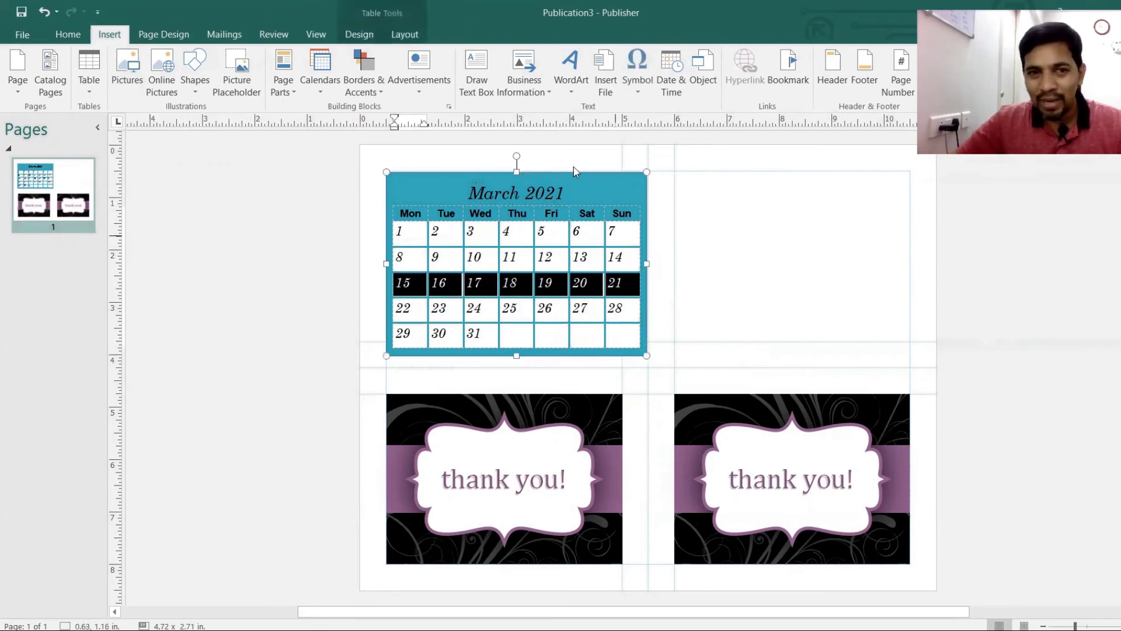
left_click(53, 35)
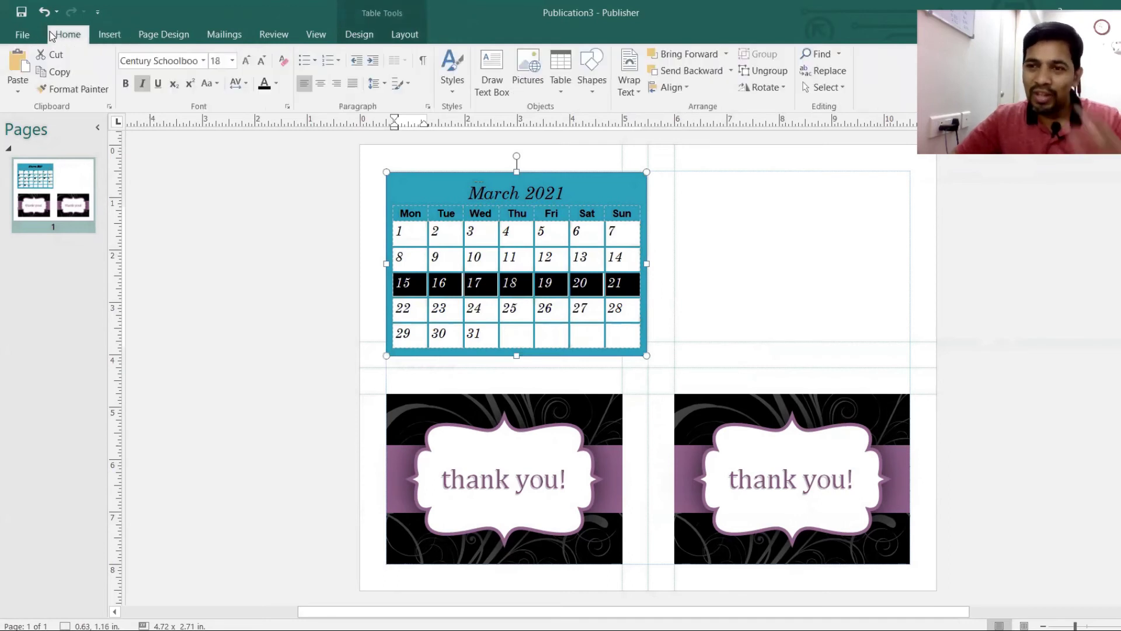
left_click(276, 83)
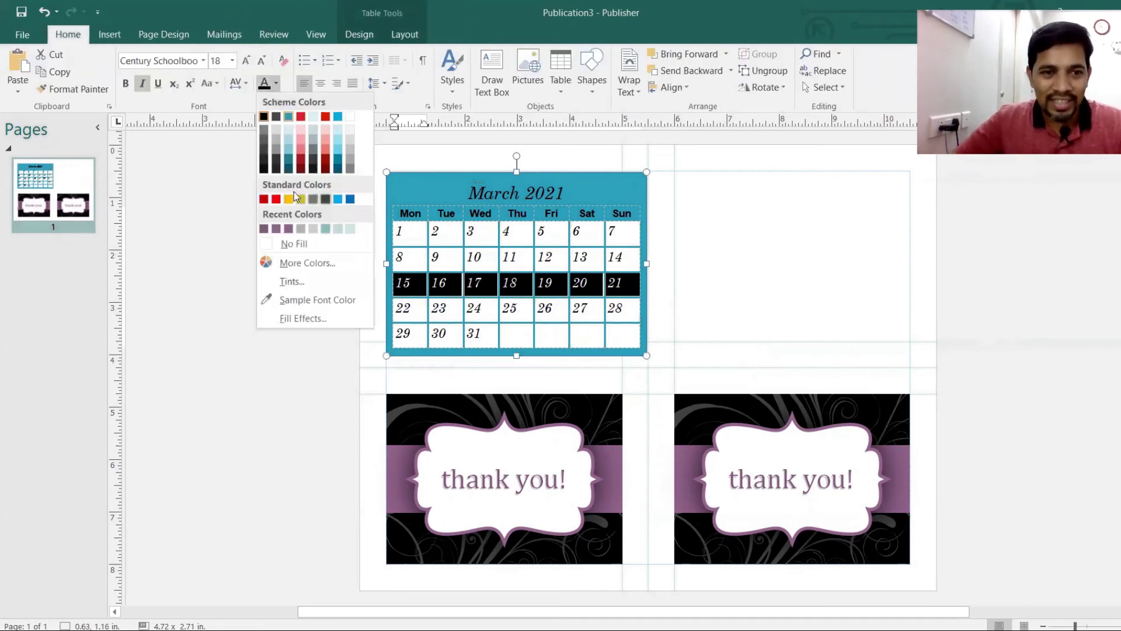
left_click(307, 264)
left_click(538, 240)
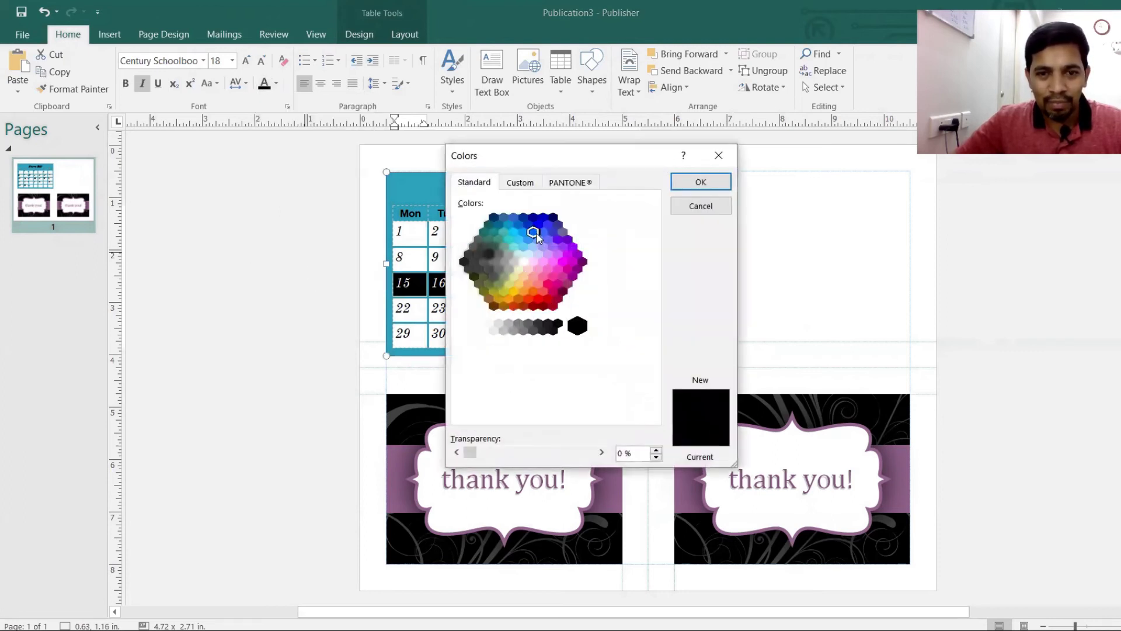
left_click(702, 183)
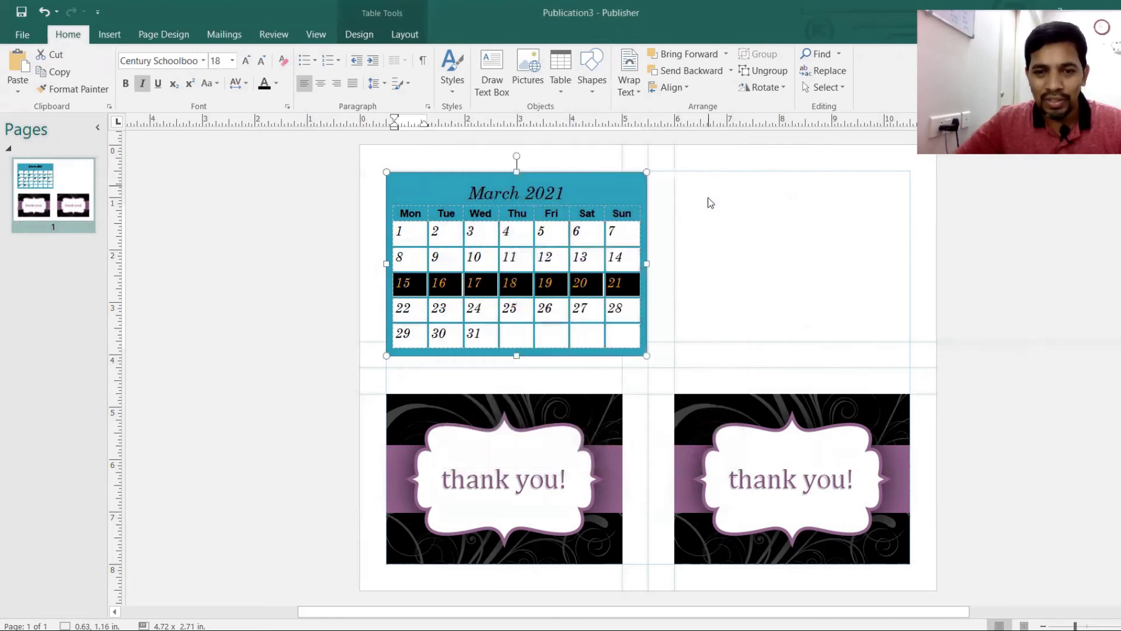
left_click(777, 258)
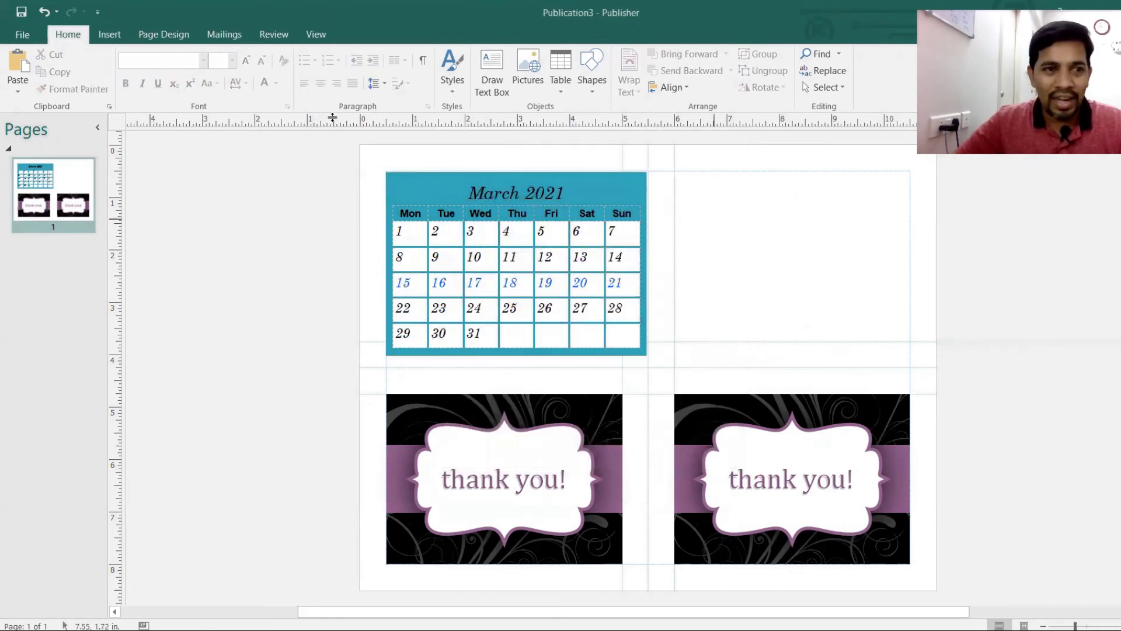
Step: Draw a text box in the empty top-right area of the sheet
left_click(110, 35)
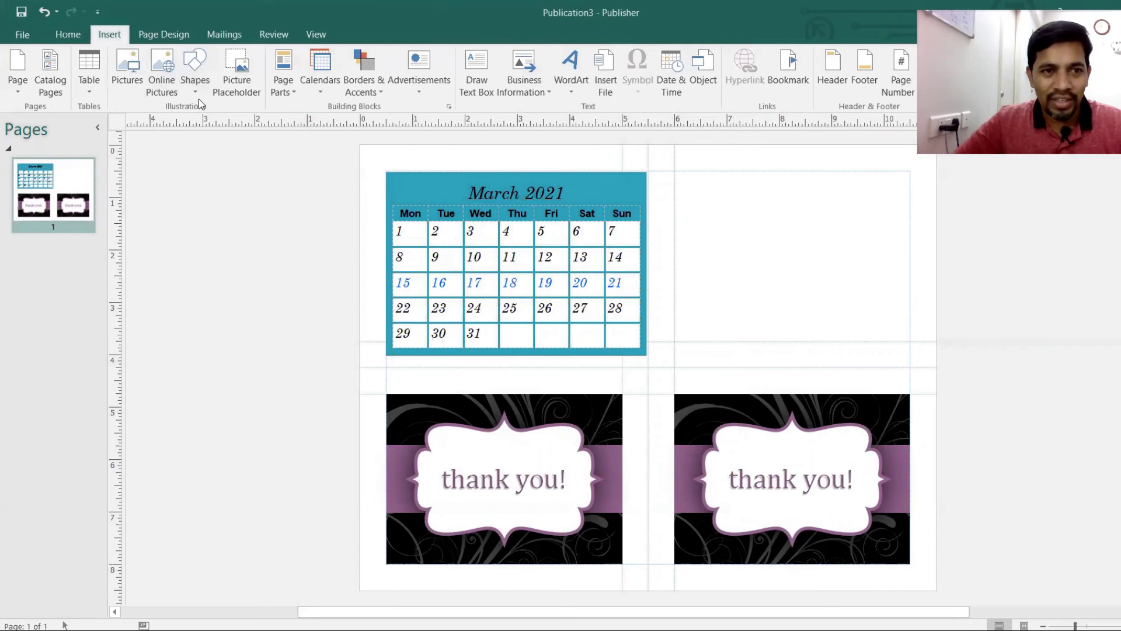
left_click(197, 92)
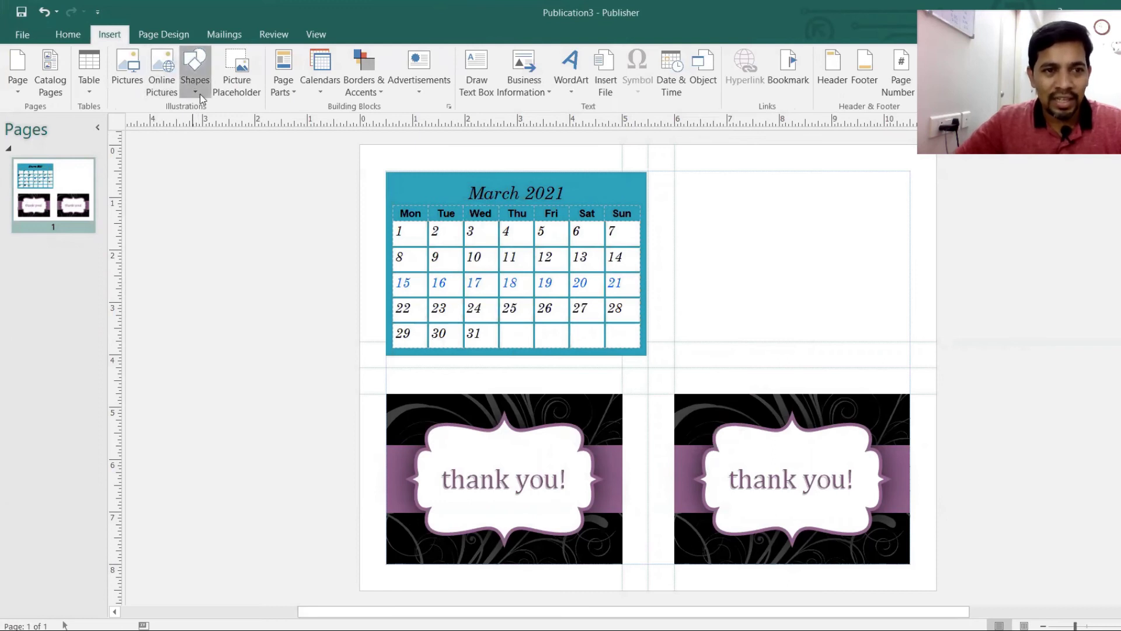
left_click(198, 92)
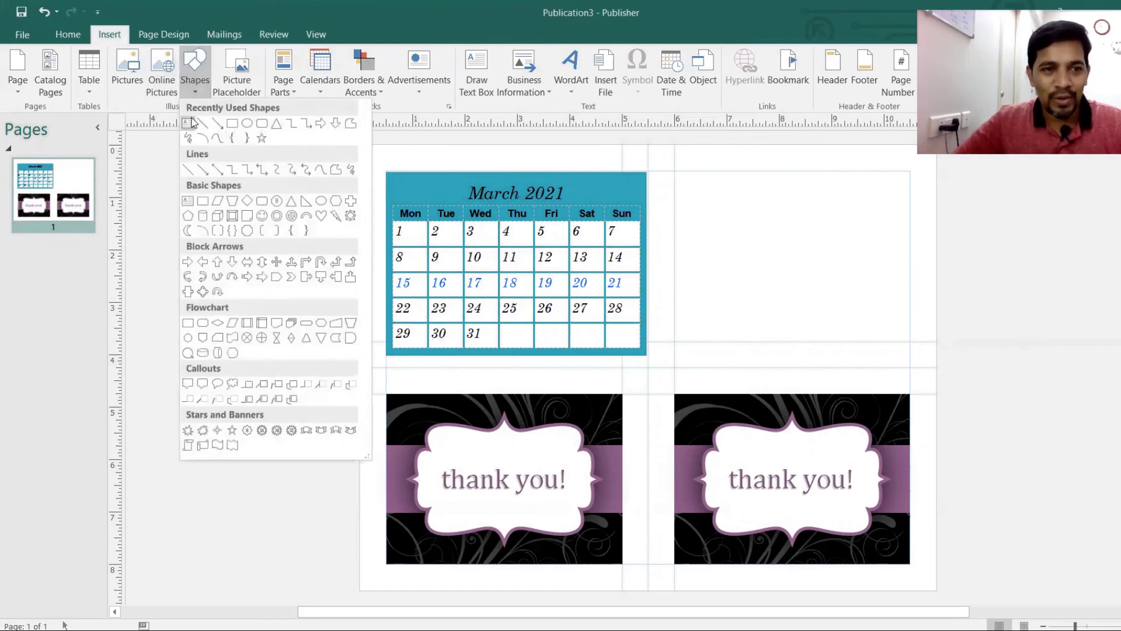
left_click(192, 123)
left_click_drag(698, 184, 897, 322)
Step: Type 'Welcome to Abrar Knowledge' in the text box and select all its text
key("Caps_Lock")
type("W")
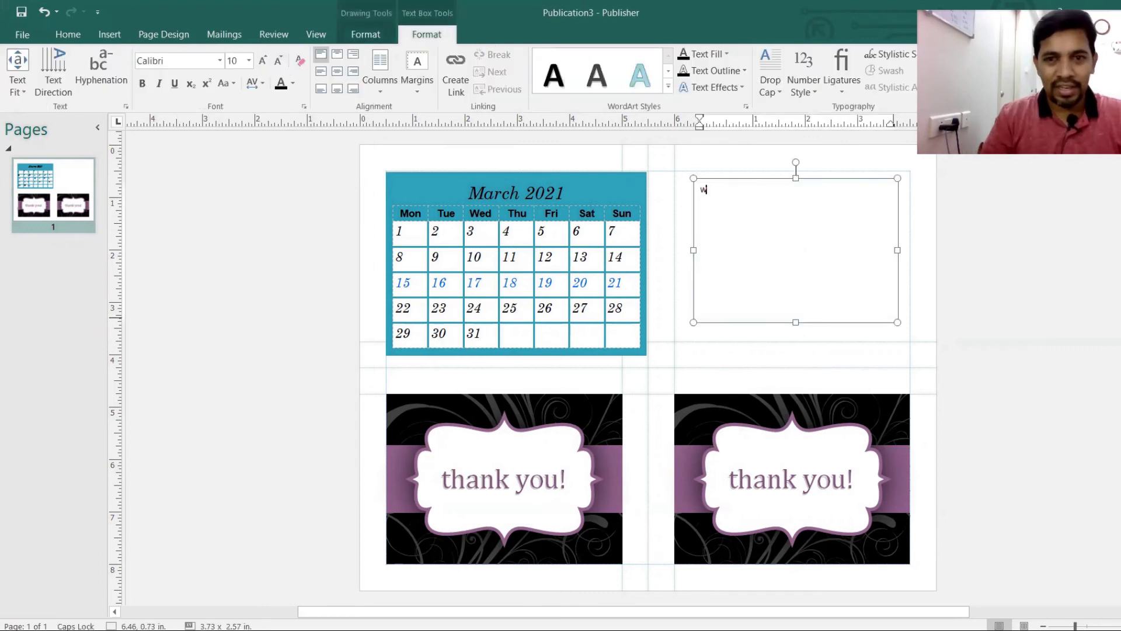
key("Caps_Lock")
type("elcome")
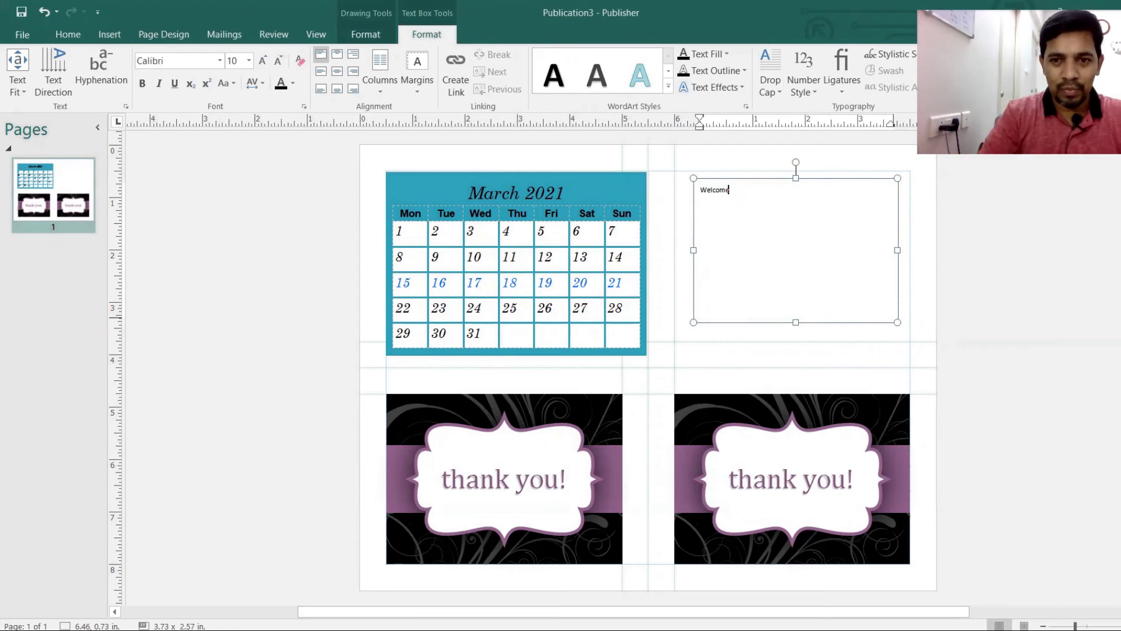
type(" to St")
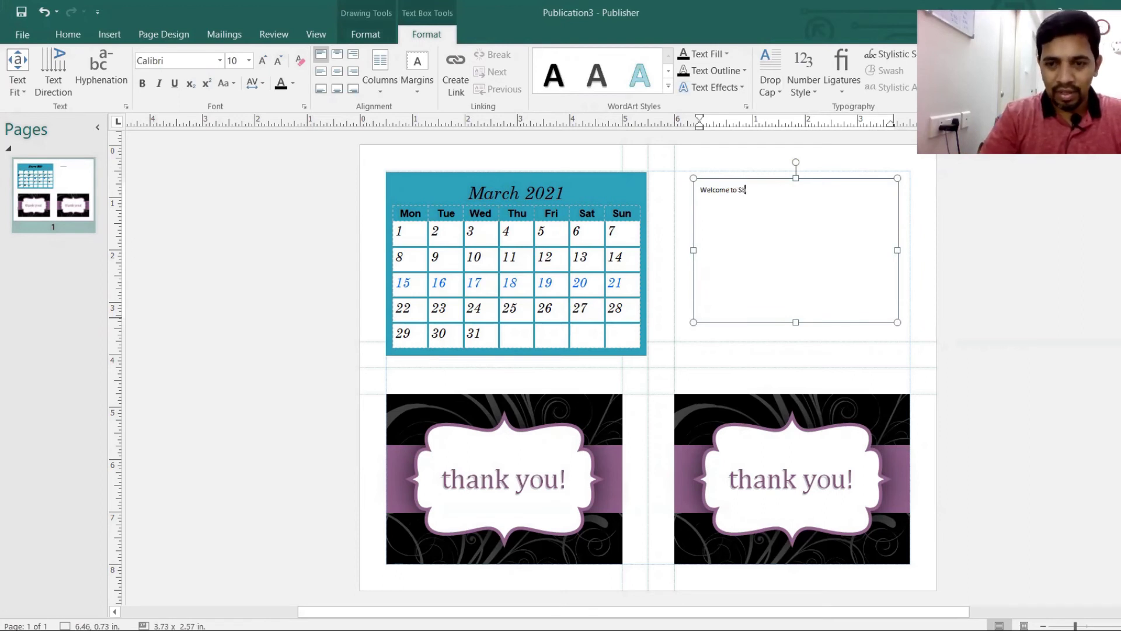
key("BackSpace")
key("Caps_Lock")
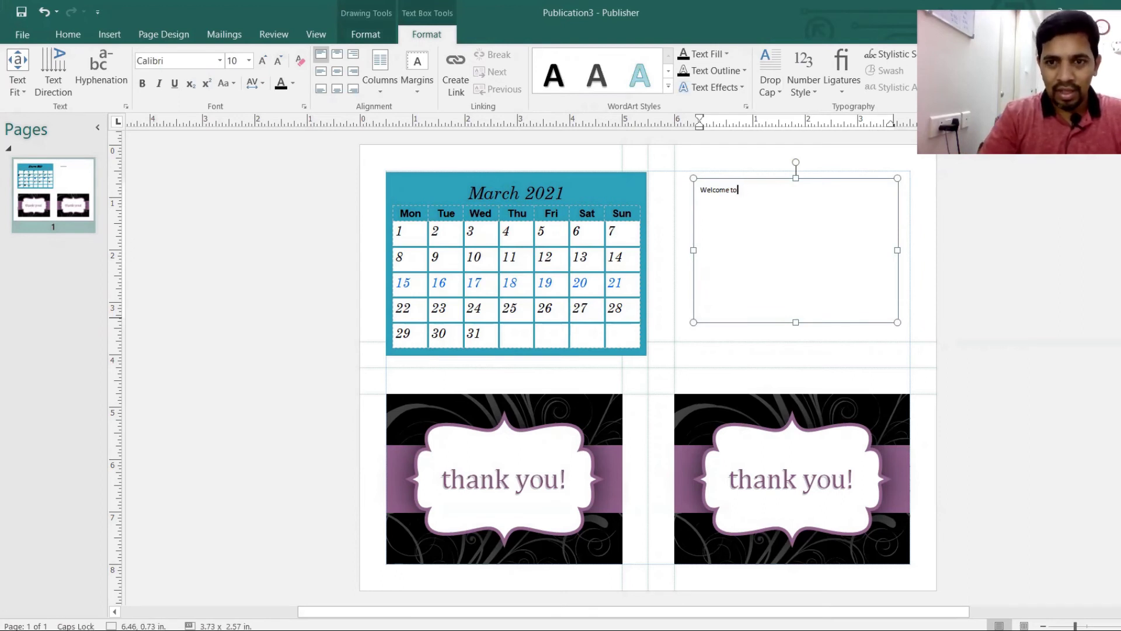
key("BackSpace")
type("A")
key("Caps_Lock")
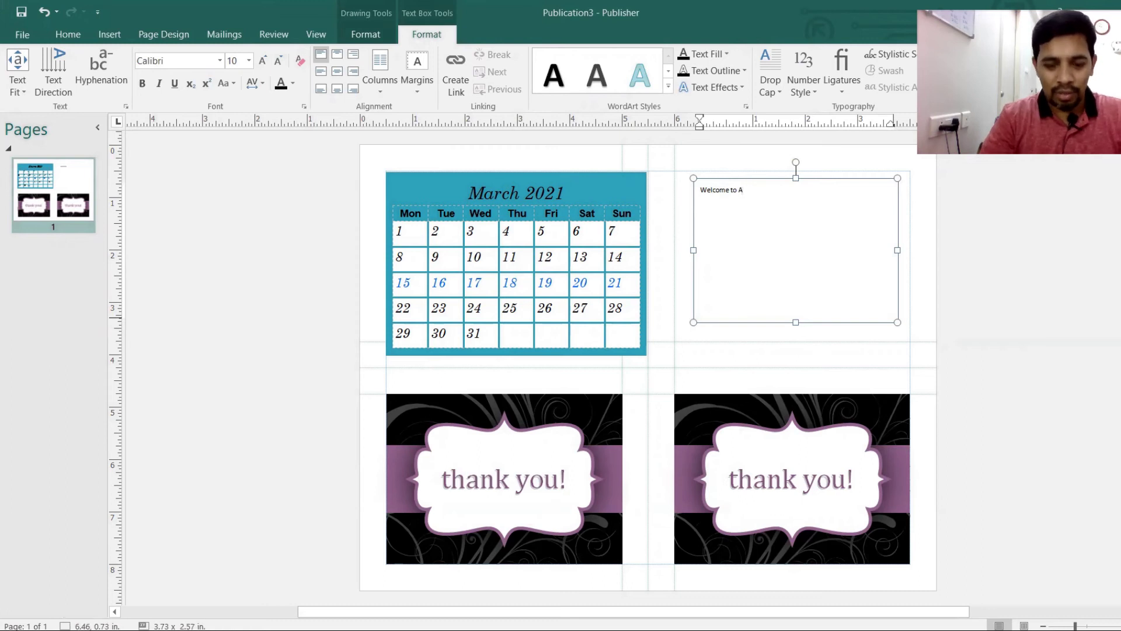
type("brar")
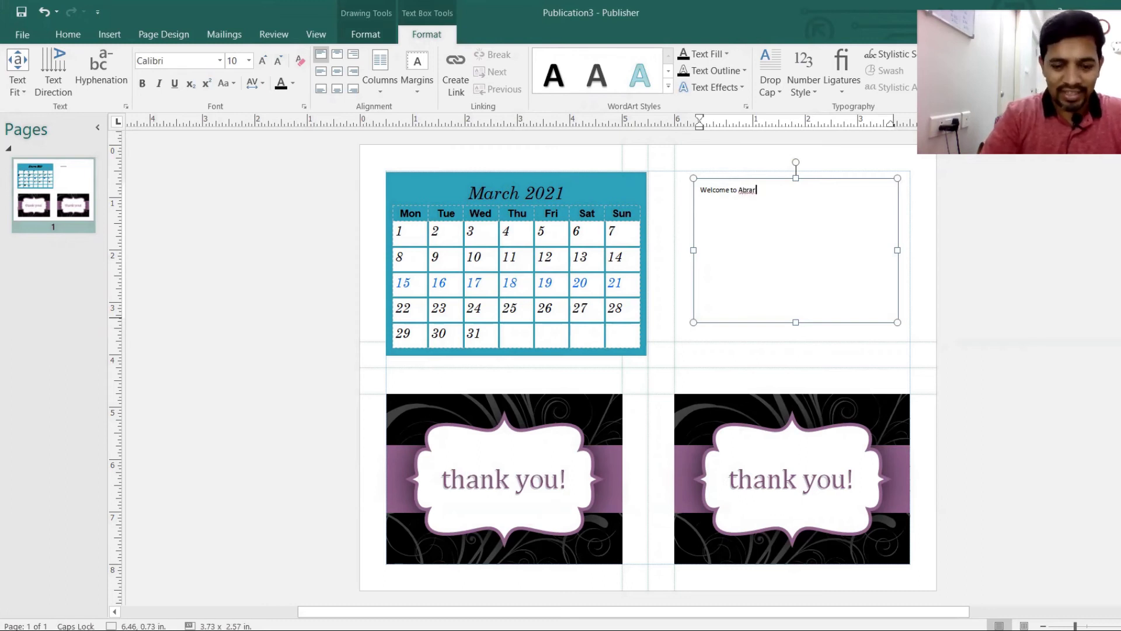
type(" Knocw")
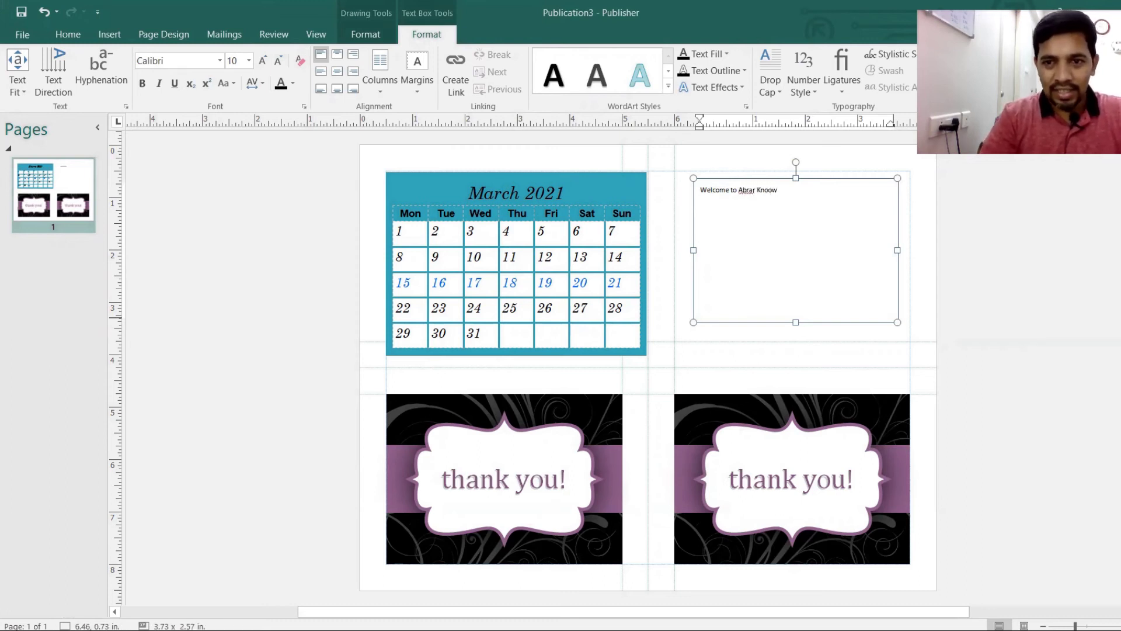
key("BackSpace")
key("BackSpace")
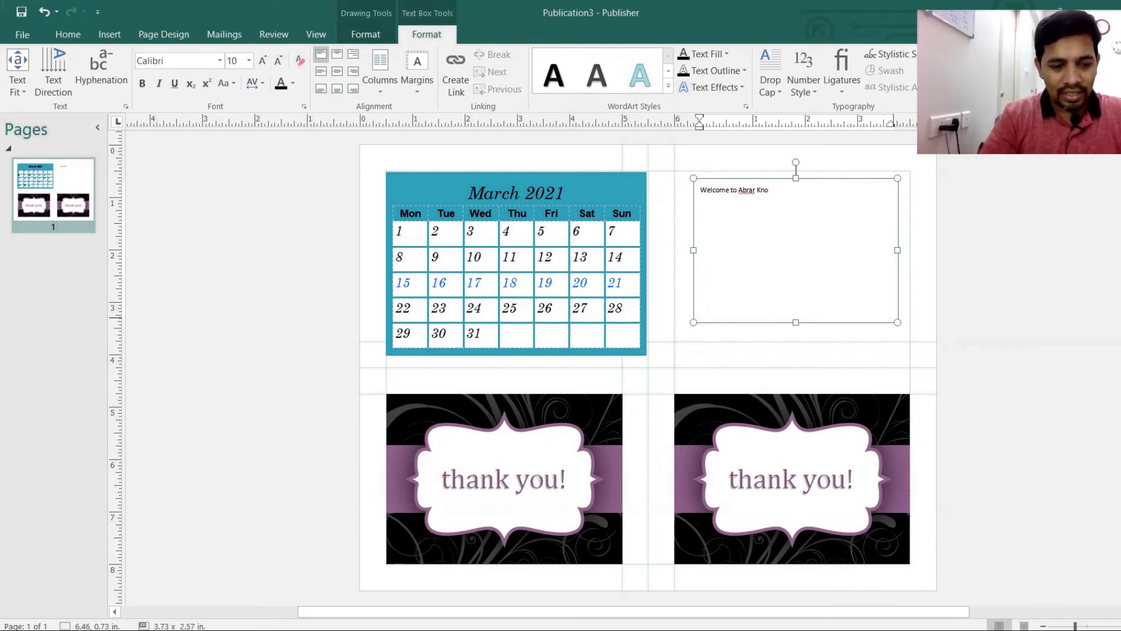
type("wledge")
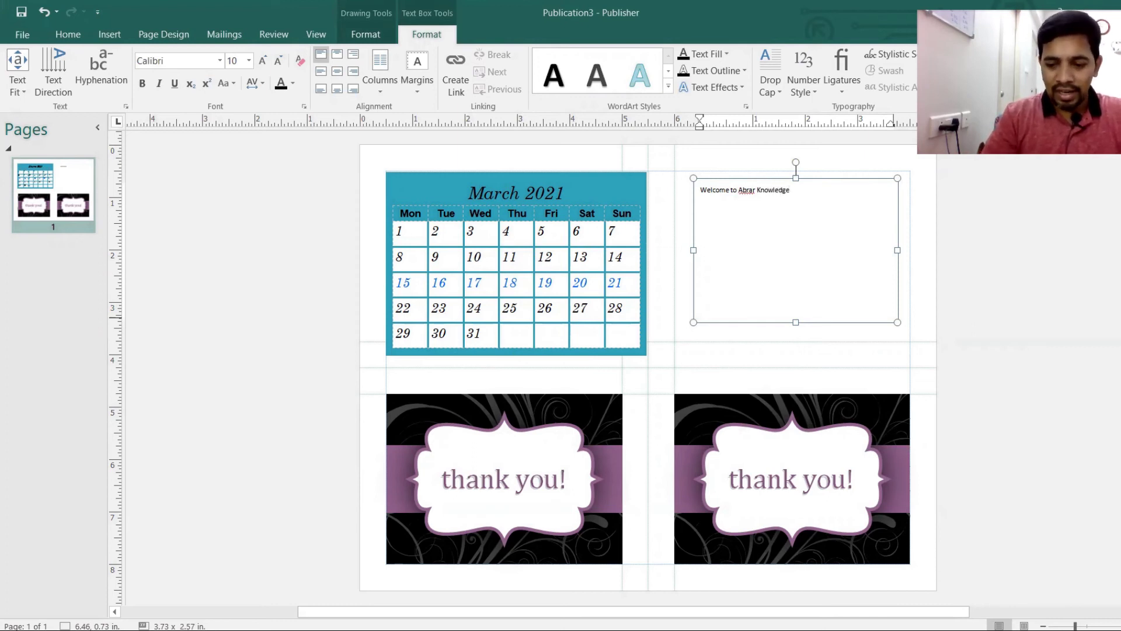
key("Return")
key("Return")
key("ctrl+a")
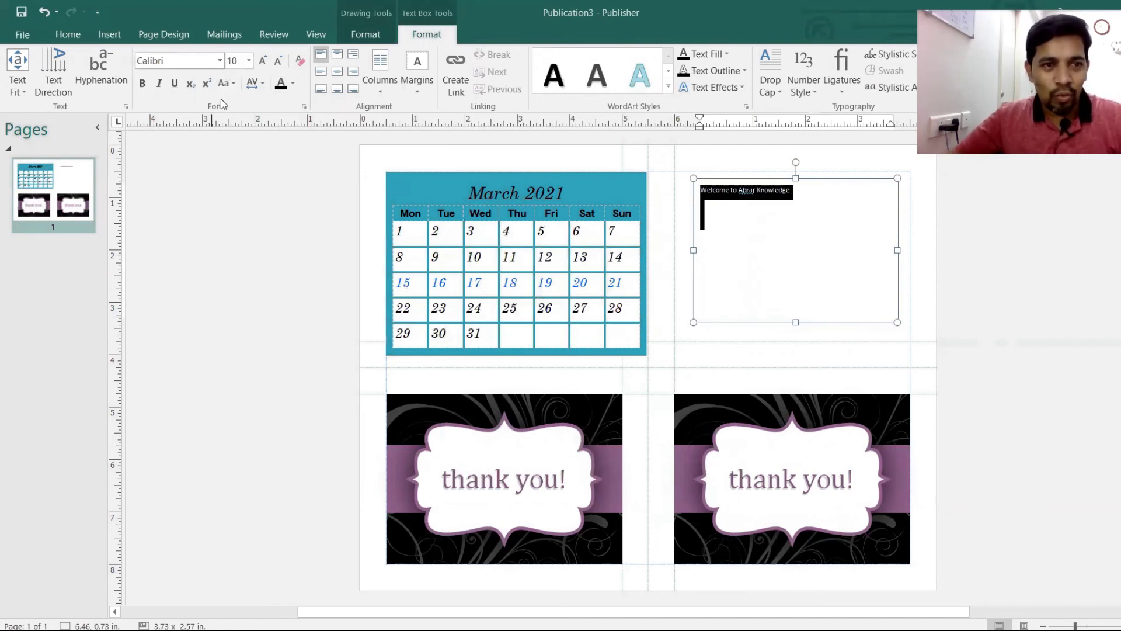
Step: Set the welcome text to Century Gothic and grow it to size 36
left_click(221, 60)
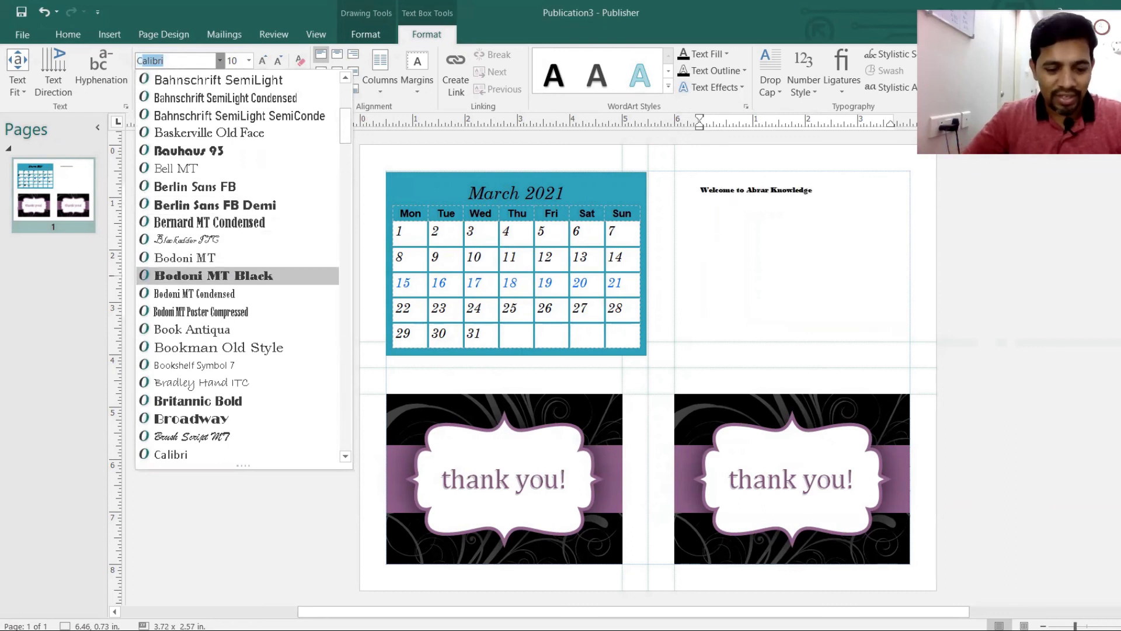
type("Centaur")
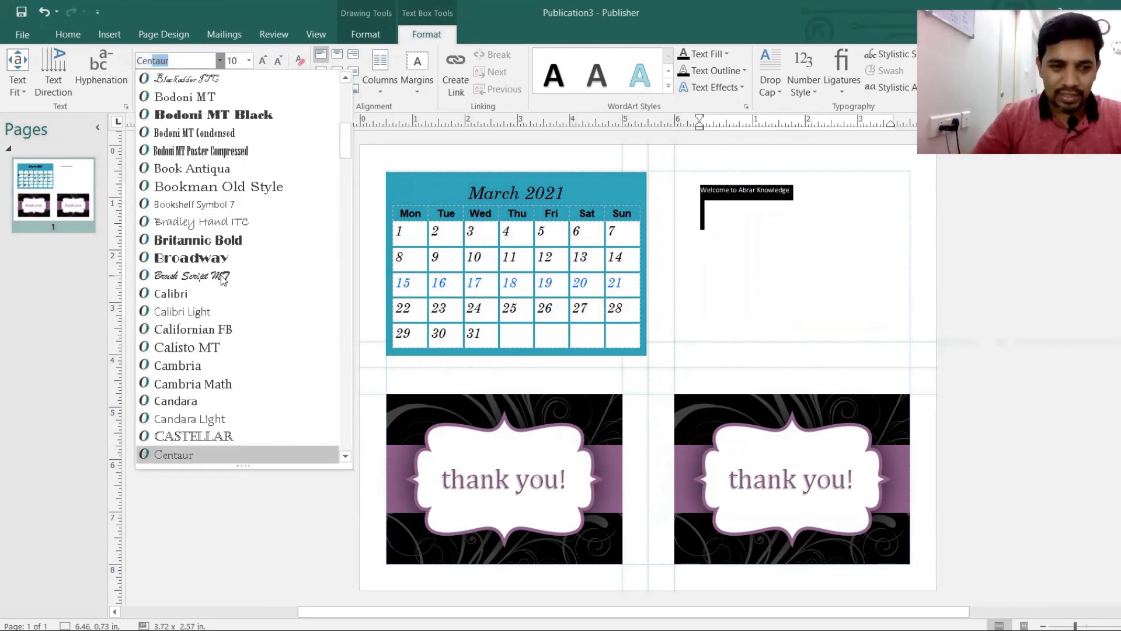
key("Down")
key("Down")
key("Return")
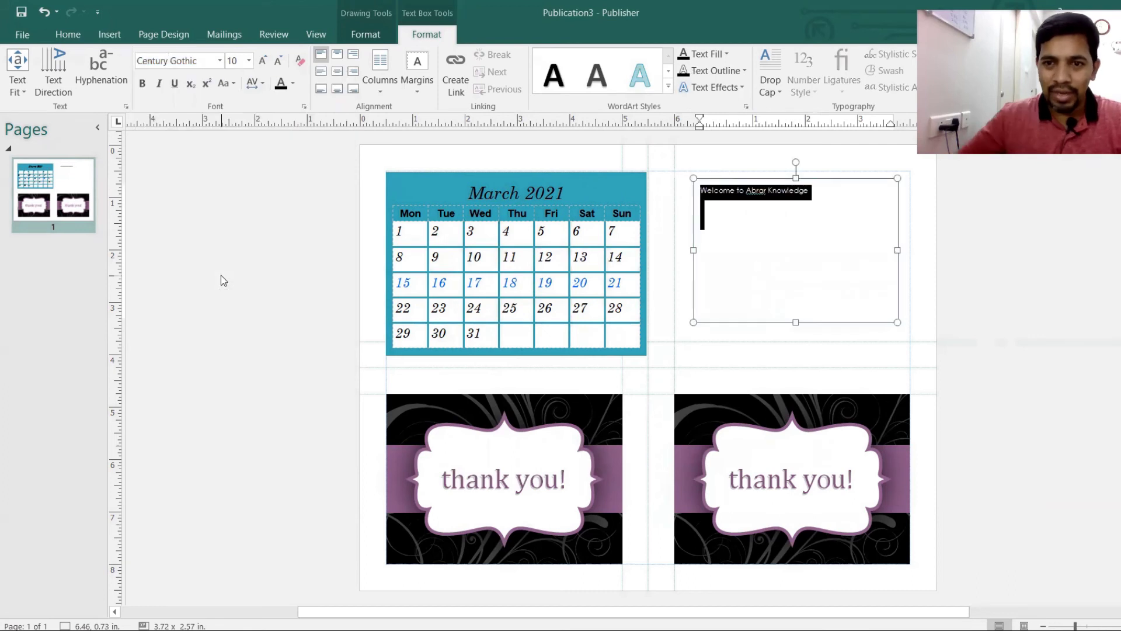
left_click(262, 62)
left_click(261, 62)
left_click(261, 62)
left_click(262, 62)
left_click(262, 62)
left_click(261, 62)
left_click(262, 62)
left_click(262, 62)
left_click(262, 62)
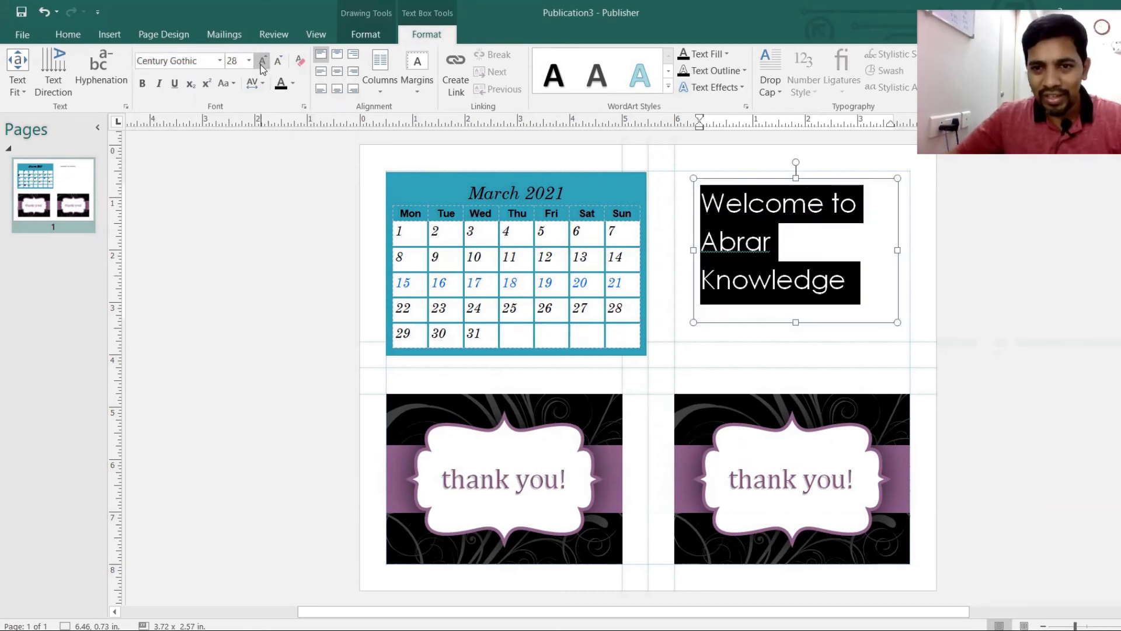
left_click(1032, 321)
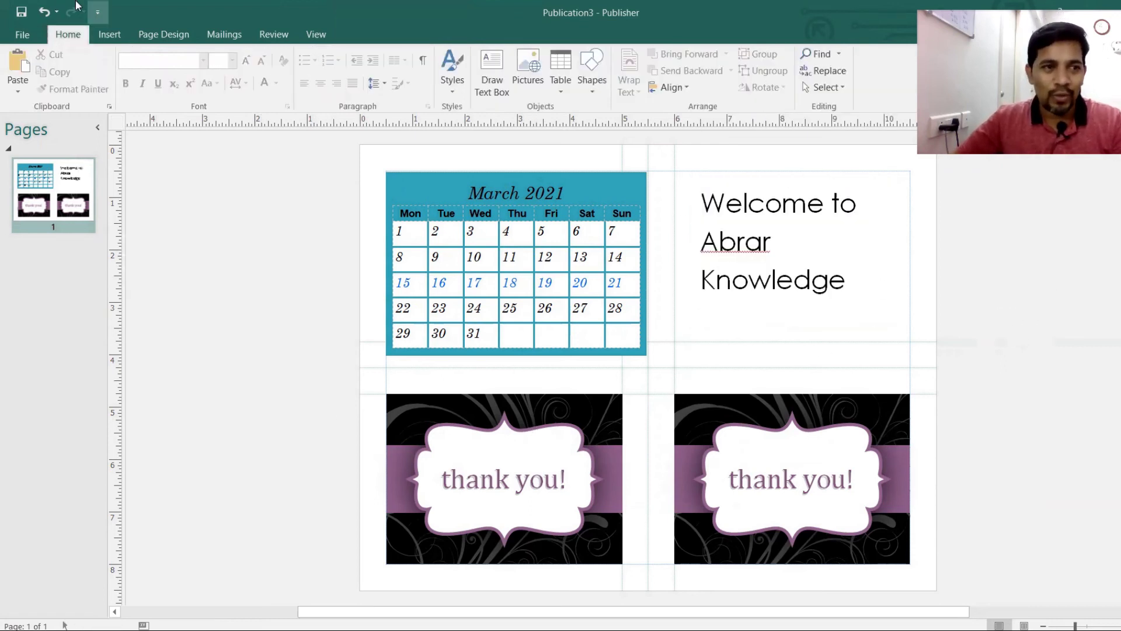
left_click(22, 34)
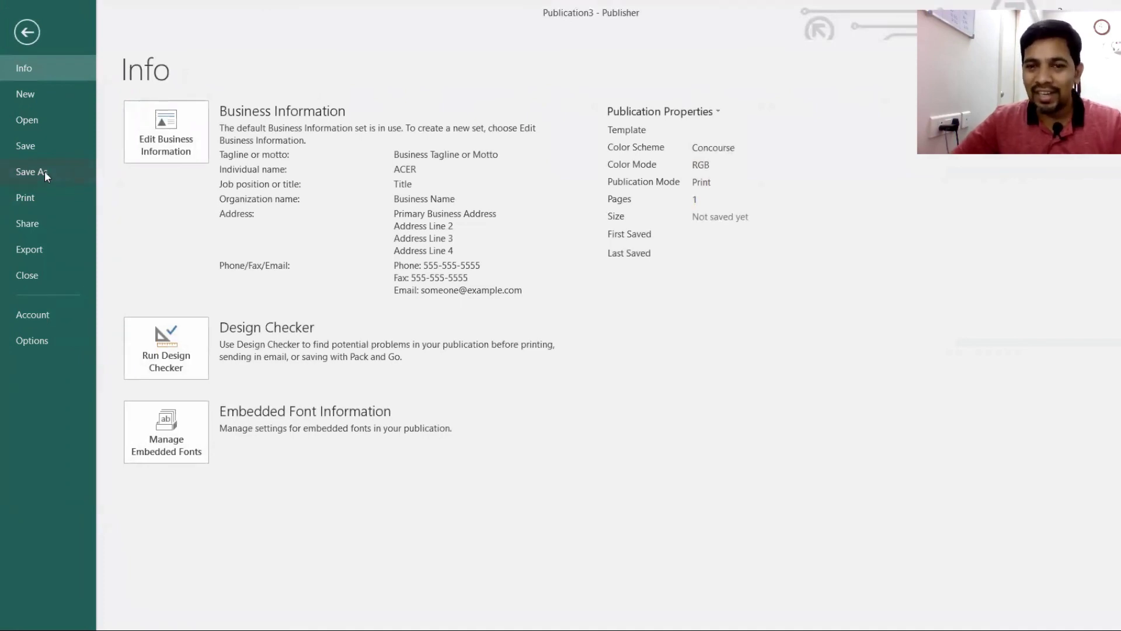
key("Escape")
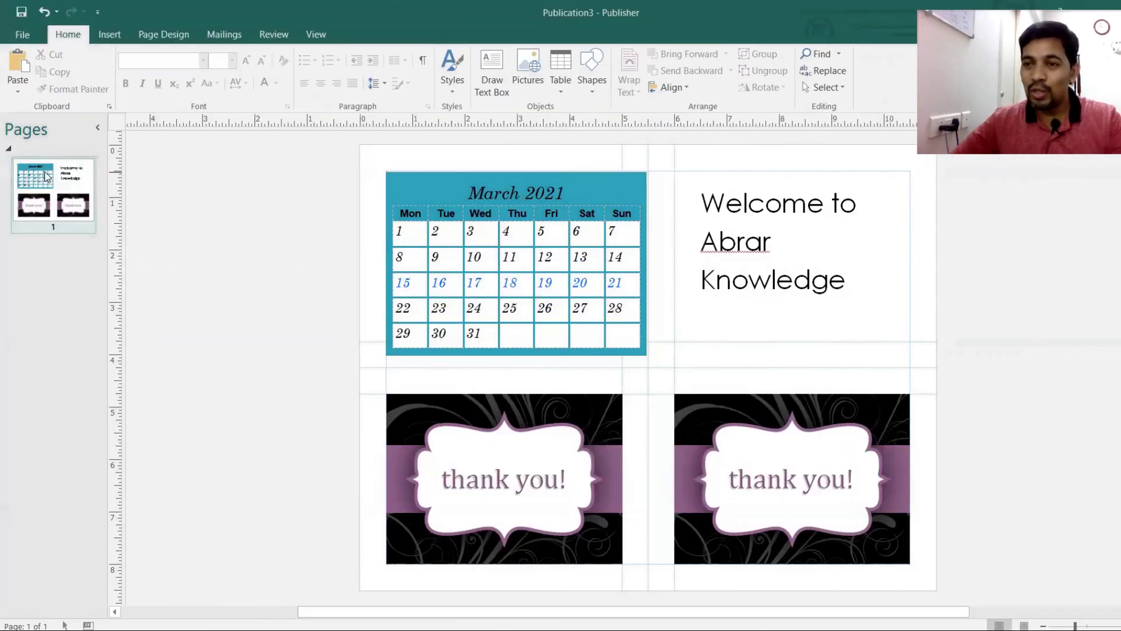